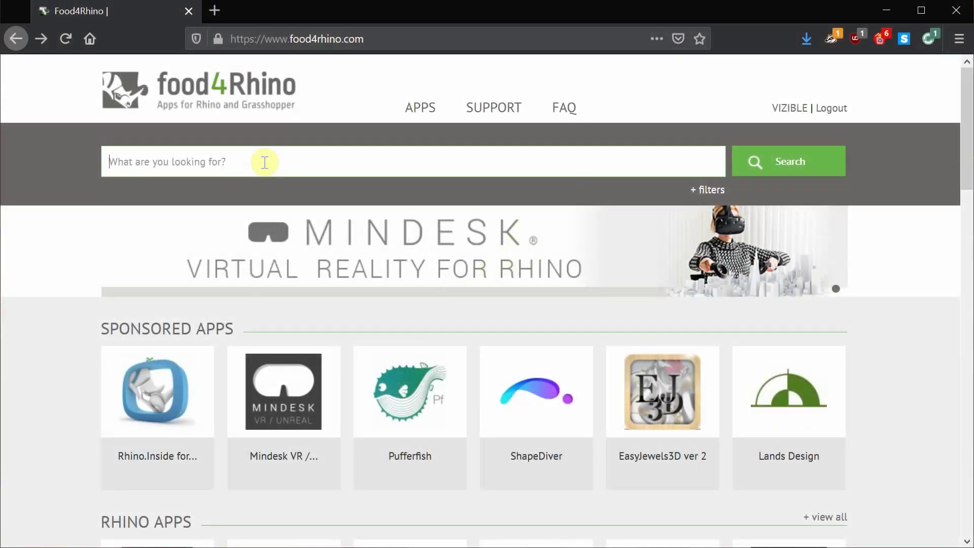
# Search food4Rhino for 'songbird' to find the Songbird fretboard generator
pyautogui.write('songbird')
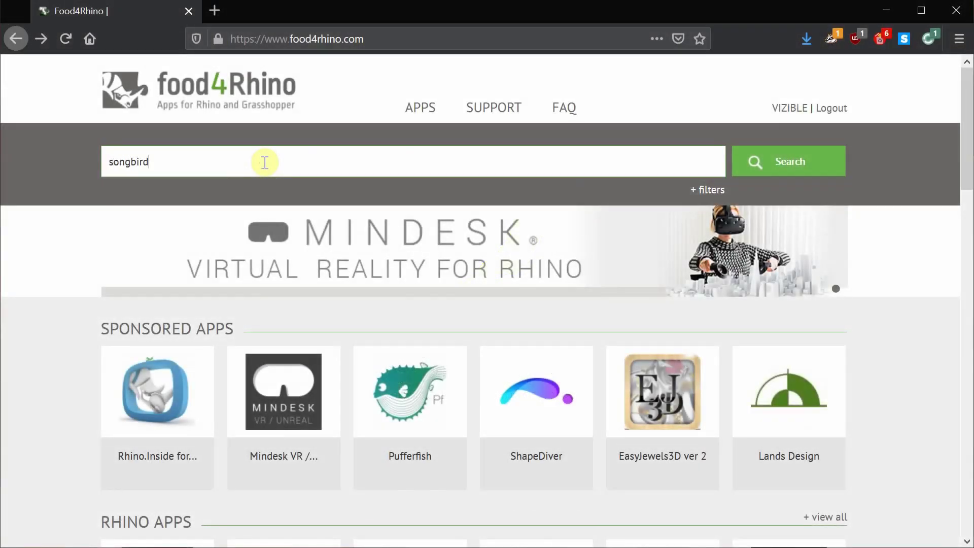
pyautogui.press('Return')
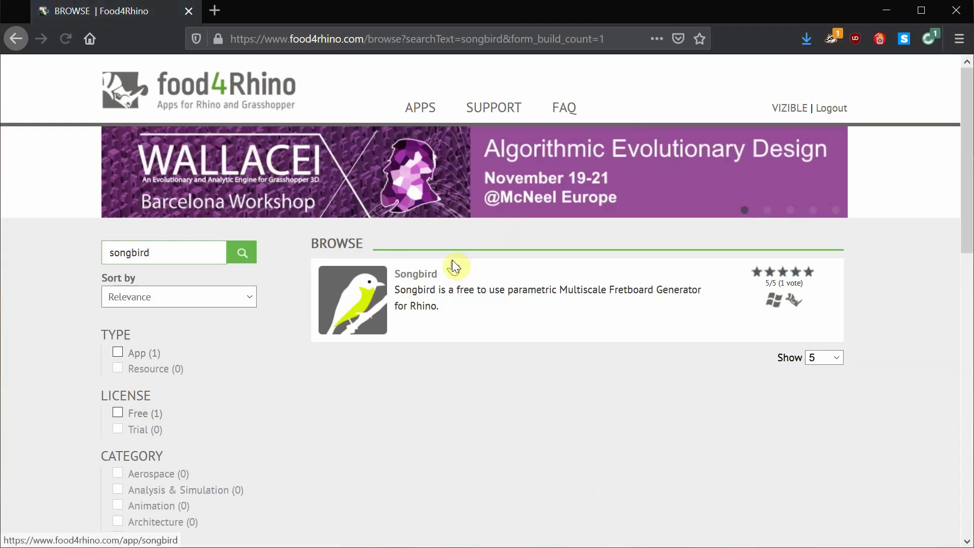
# Open the Songbird app page and read its fully expanded description
pyautogui.click(446, 305)
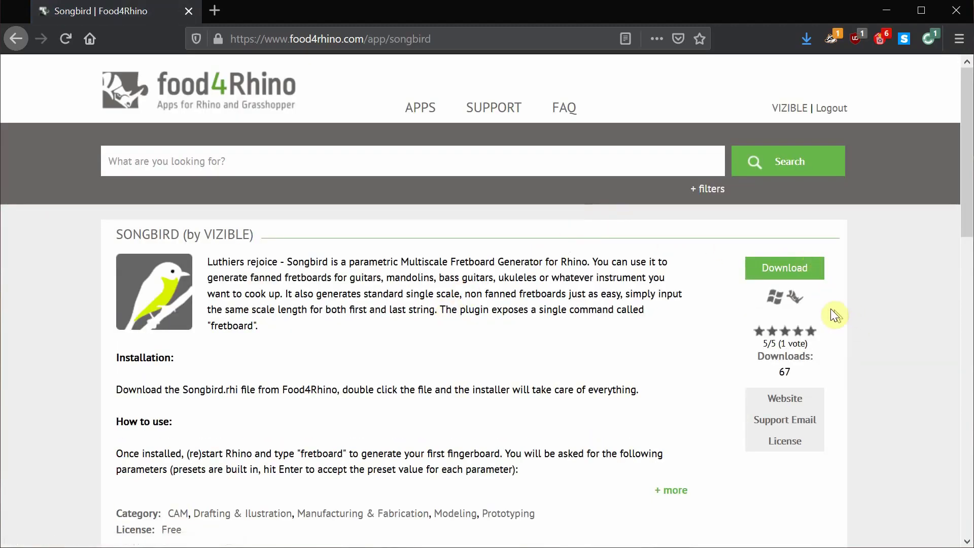
pyautogui.scroll(-2, 655, 387)
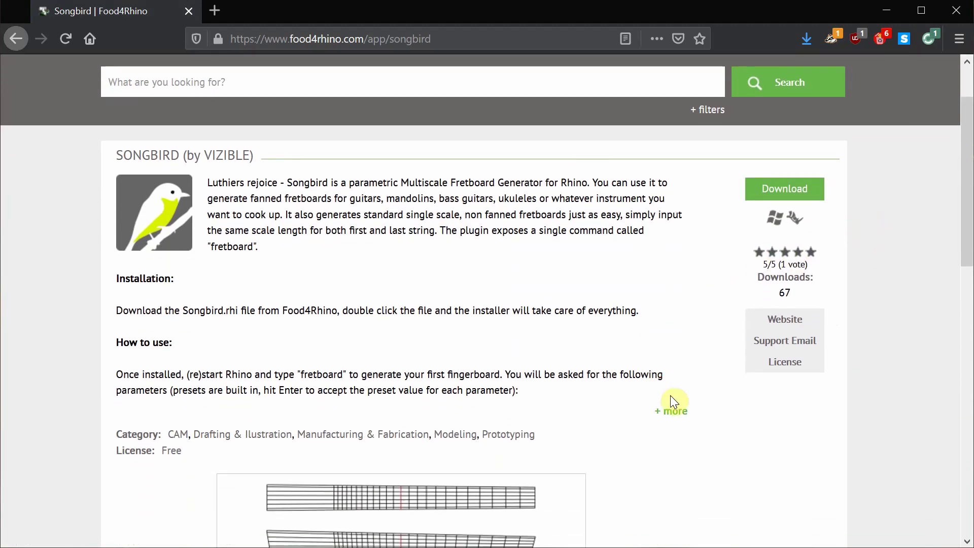
pyautogui.click(678, 411)
pyautogui.scroll(-8, 685, 330)
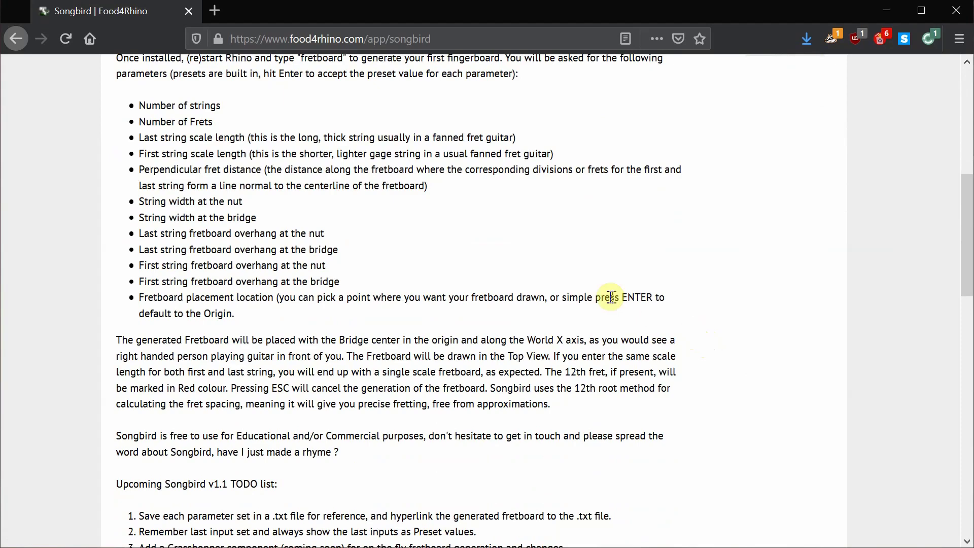
pyautogui.scroll(-1, 701, 300)
pyautogui.scroll(-1, 704, 304)
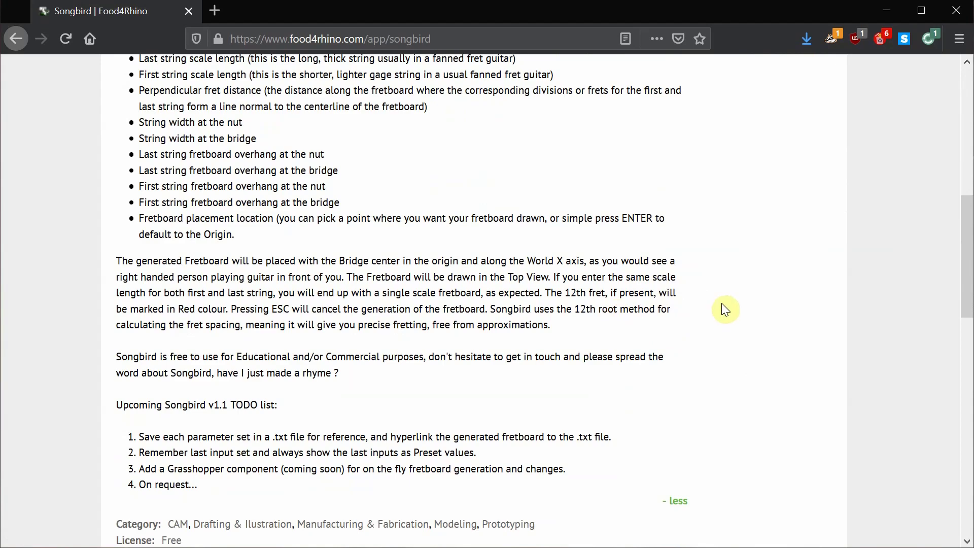
pyautogui.scroll(6, 727, 312)
pyautogui.scroll(-10, 738, 320)
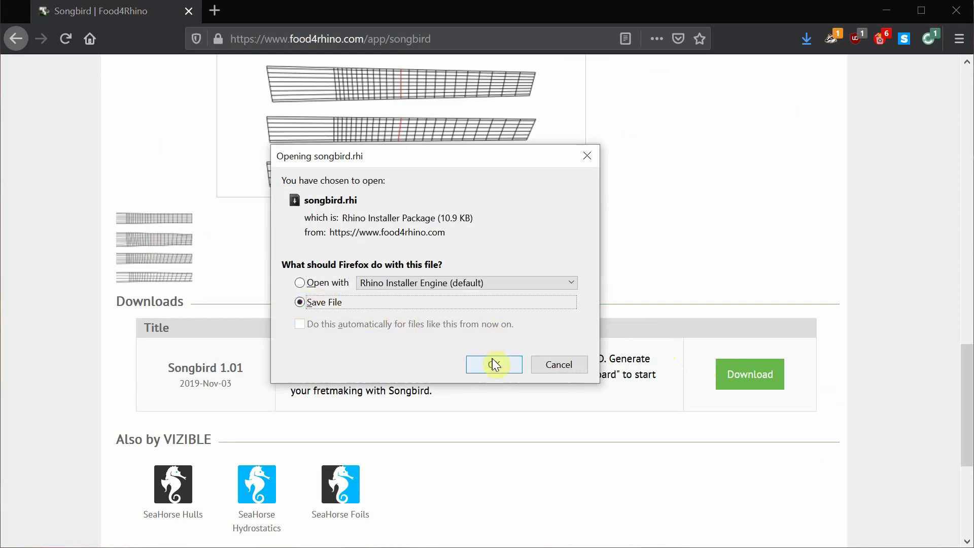
# Save songbird.rhi to disk and unblock it in its file Properties
pyautogui.click(498, 364)
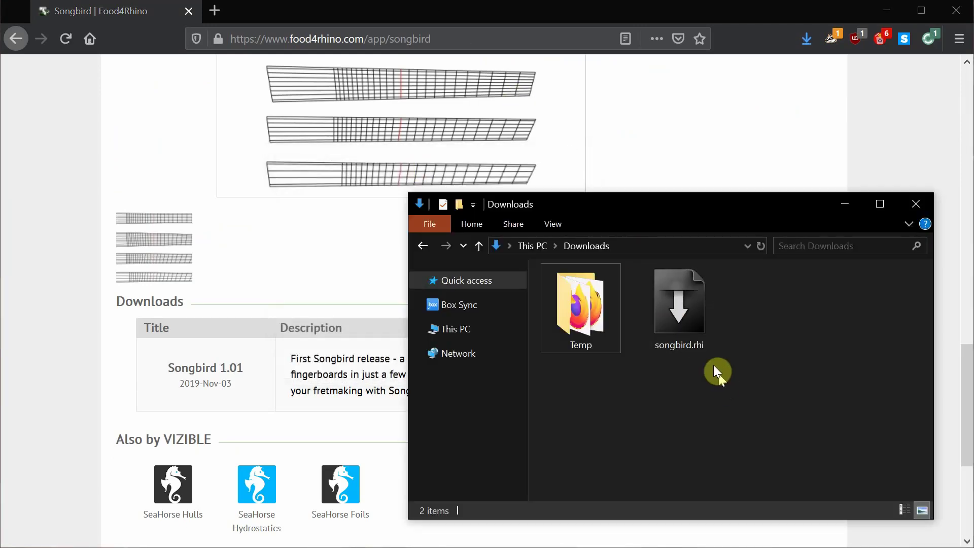
pyautogui.rightClick(655, 308)
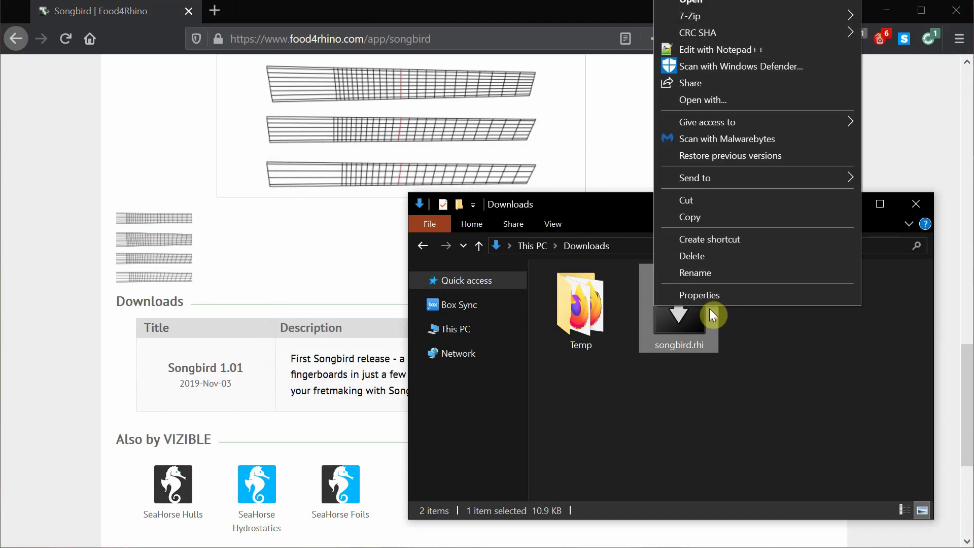
pyautogui.click(710, 297)
pyautogui.click(874, 466)
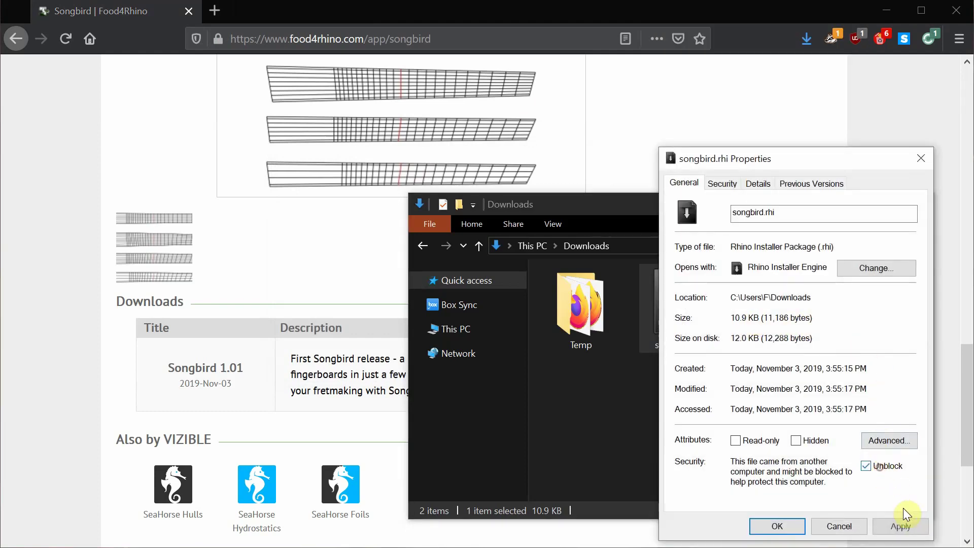
pyautogui.click(900, 526)
pyautogui.click(776, 526)
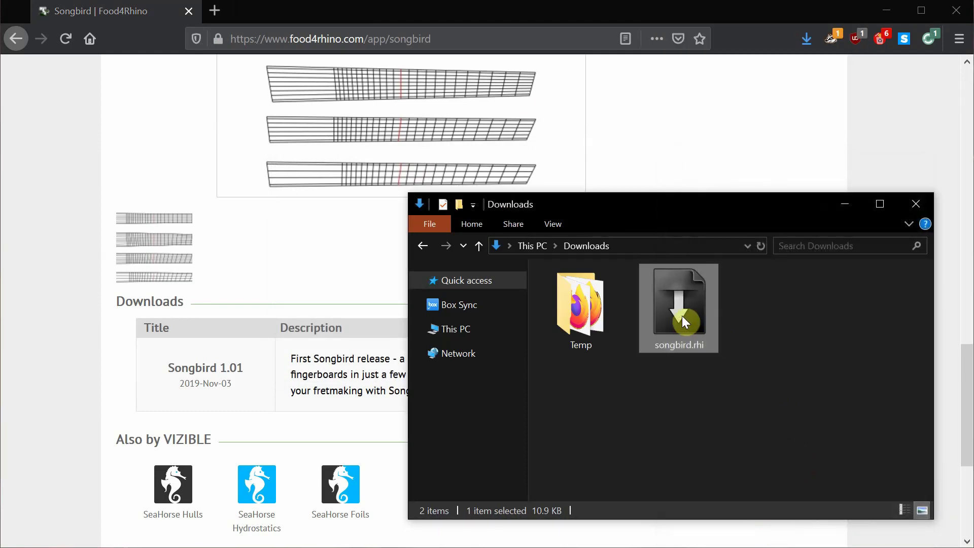
# Run the songbird.rhi installer and complete the installation wizard
pyautogui.doubleClick(685, 323)
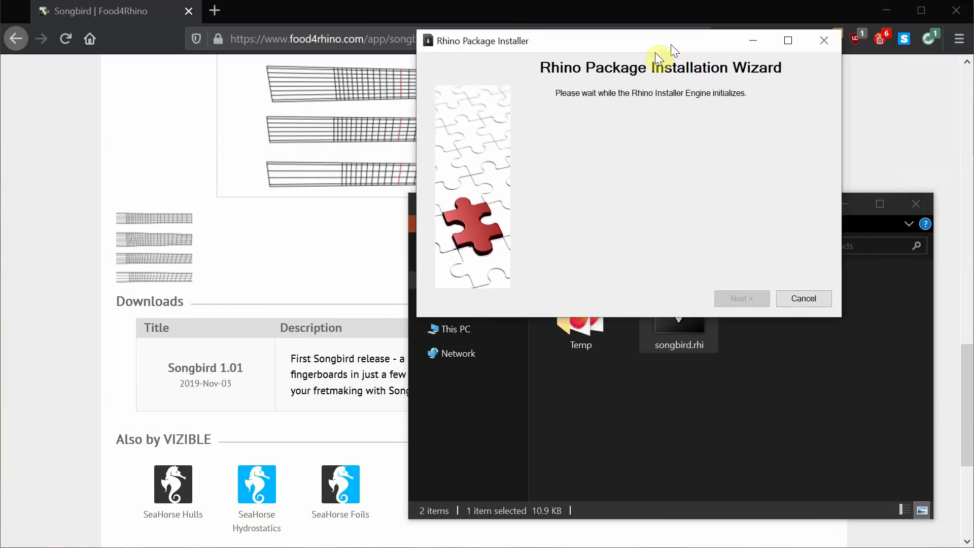
pyautogui.click(642, 375)
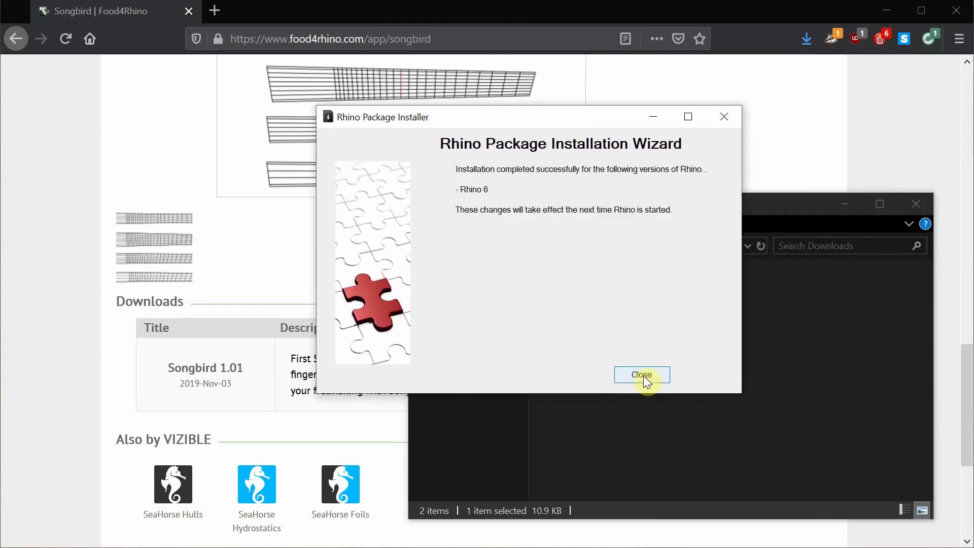
pyautogui.click(644, 376)
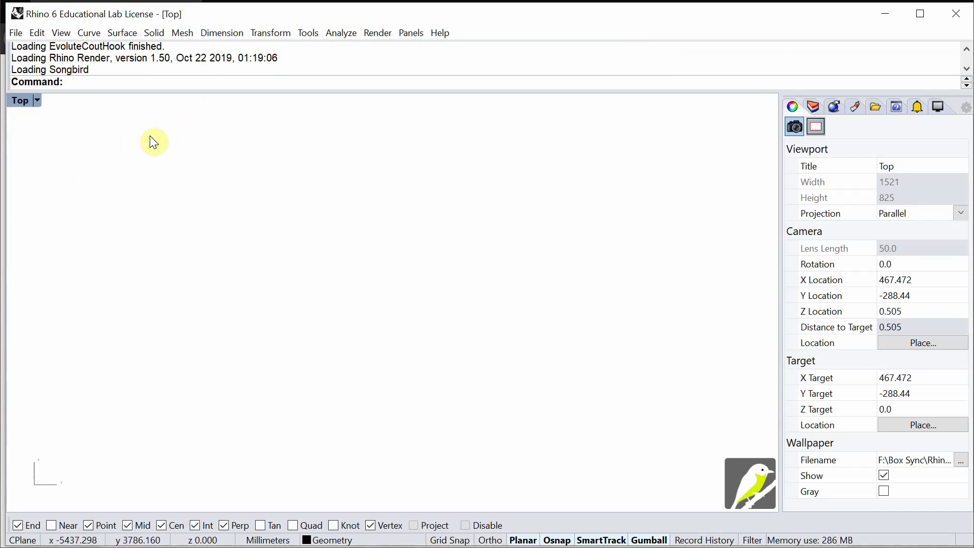
# Start the Songbird FretBoard command by typing fret at the Command prompt
pyautogui.write('fret')
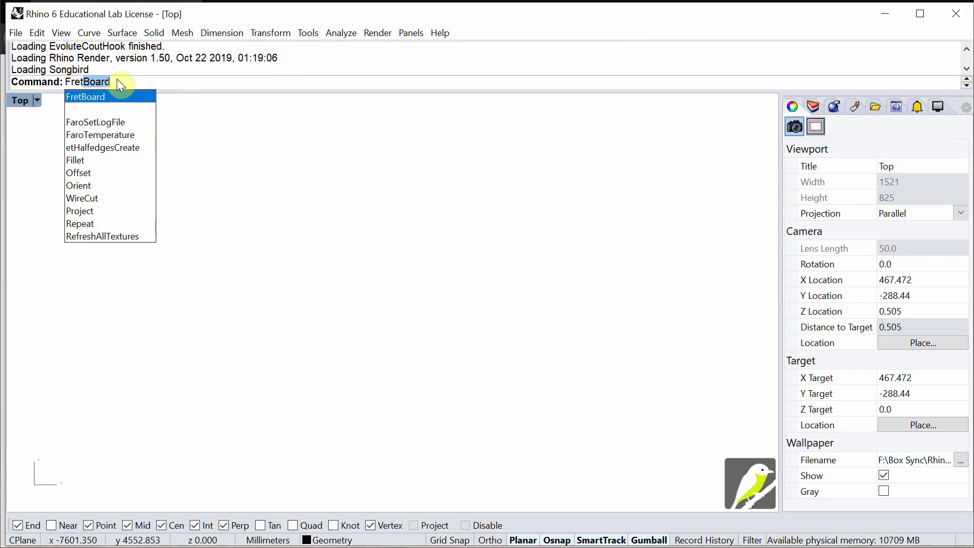
pyautogui.press('Return')
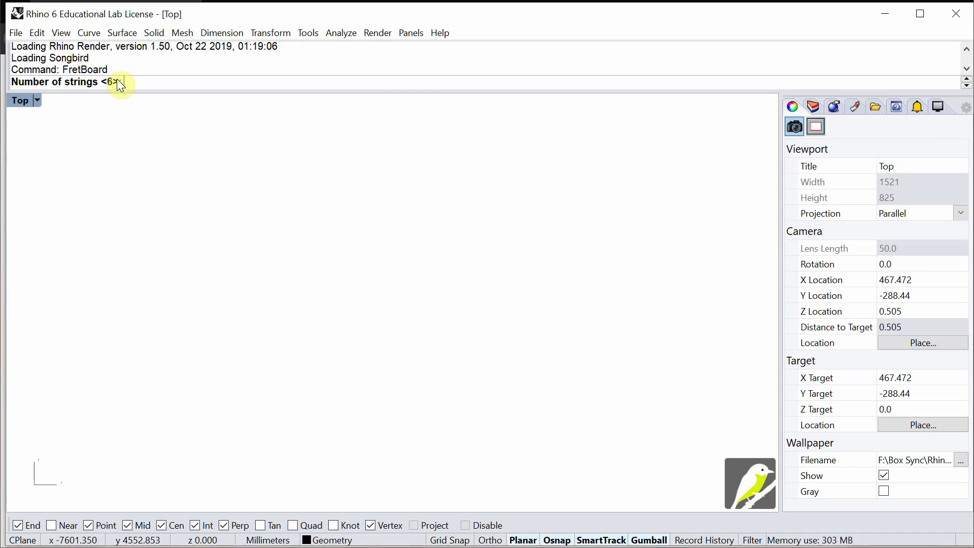
# Accept defaults: 6 strings, 645/620 scales, 0.75 perpendicular fret, 42 nut width, overhangs 4 and 5
pyautogui.press('Return')
pyautogui.press('Return')
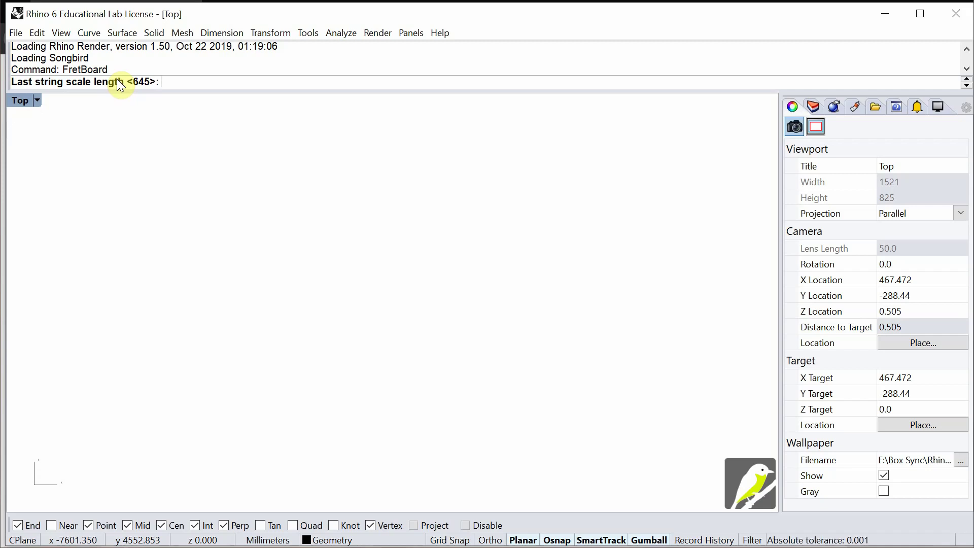
pyautogui.press('Return')
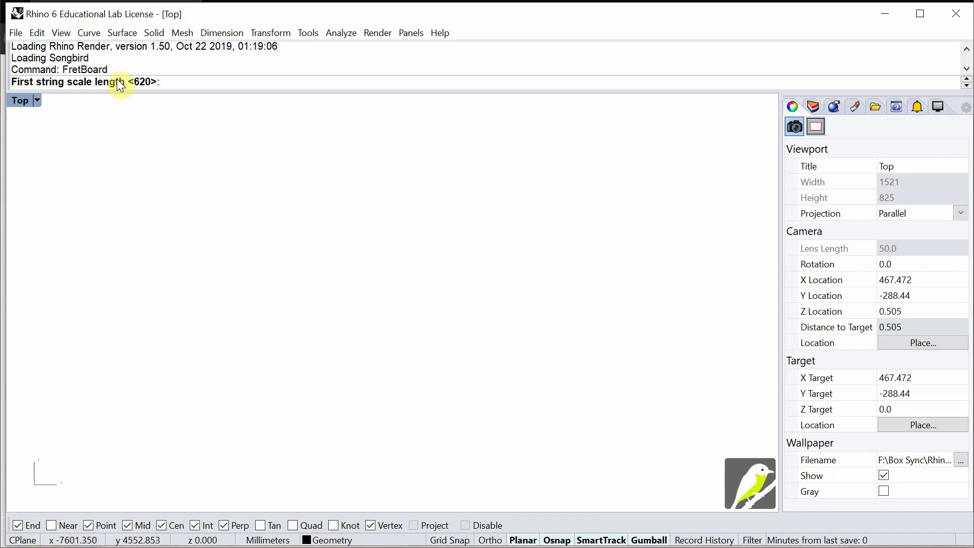
pyautogui.press('Return')
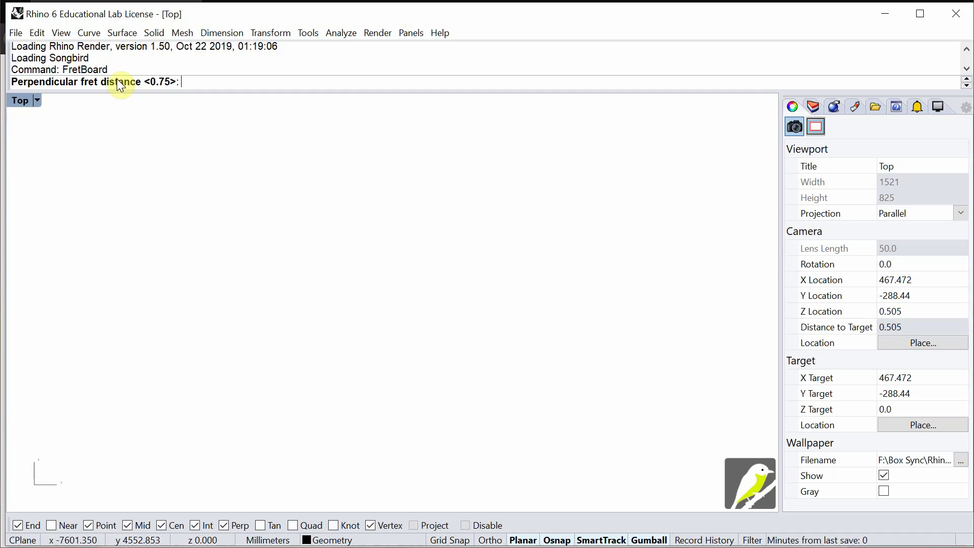
pyautogui.press('Return')
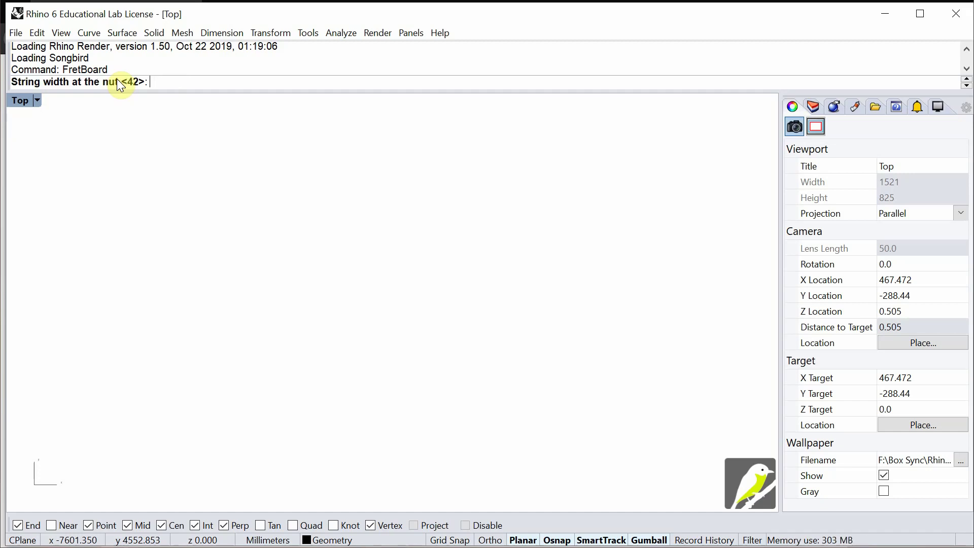
pyautogui.press('Return')
pyautogui.press('Return')
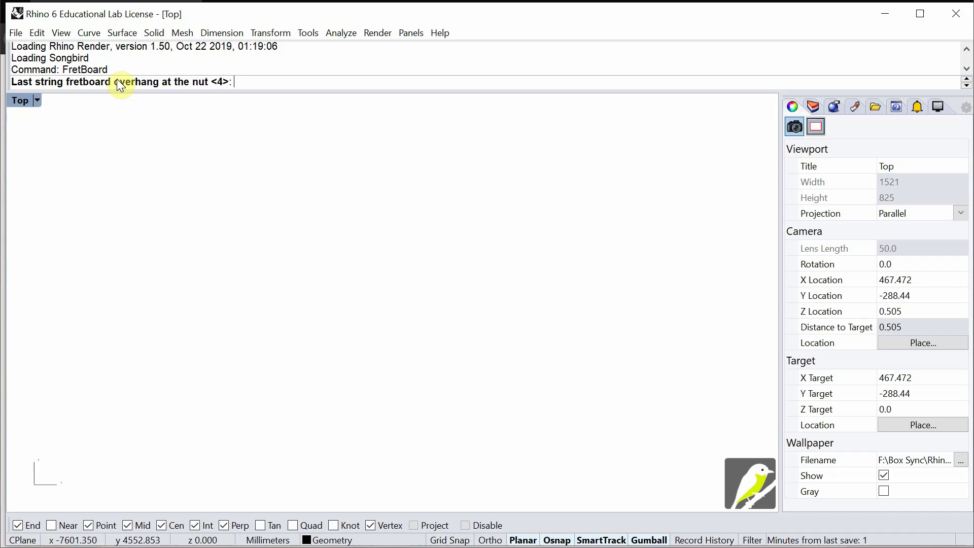
pyautogui.press('Return')
pyautogui.press('Return')
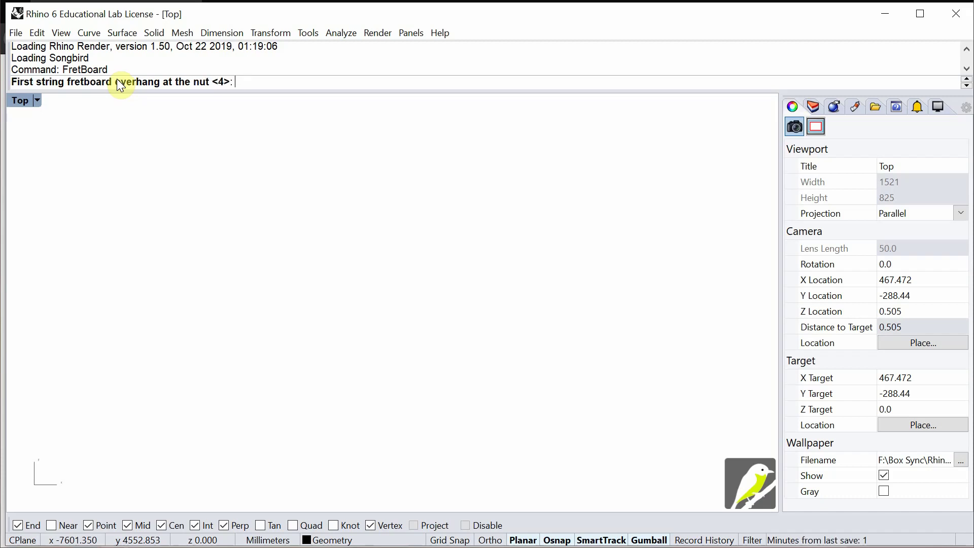
pyautogui.press('Return')
pyautogui.press('Return')
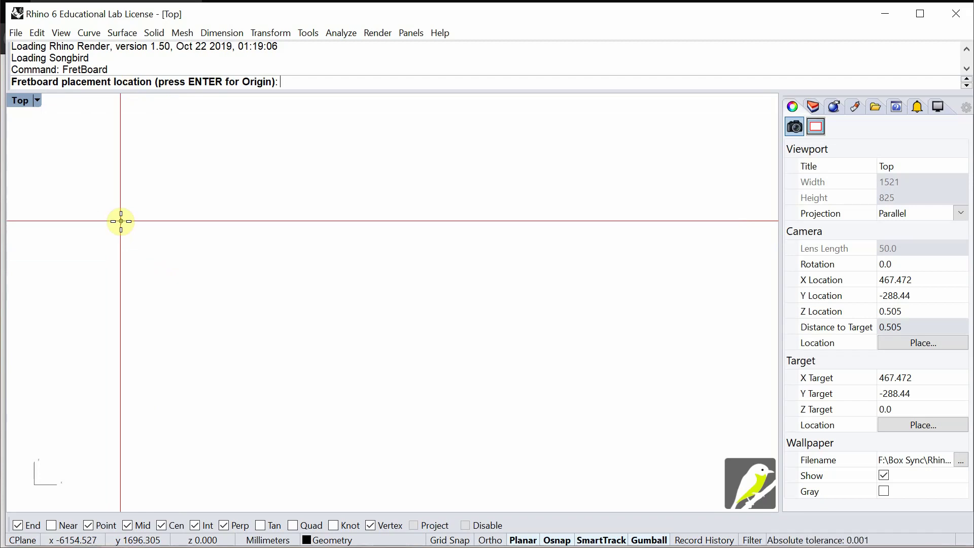
# Place the fretboard in the Top view and zoom in on it
pyautogui.click(226, 243)
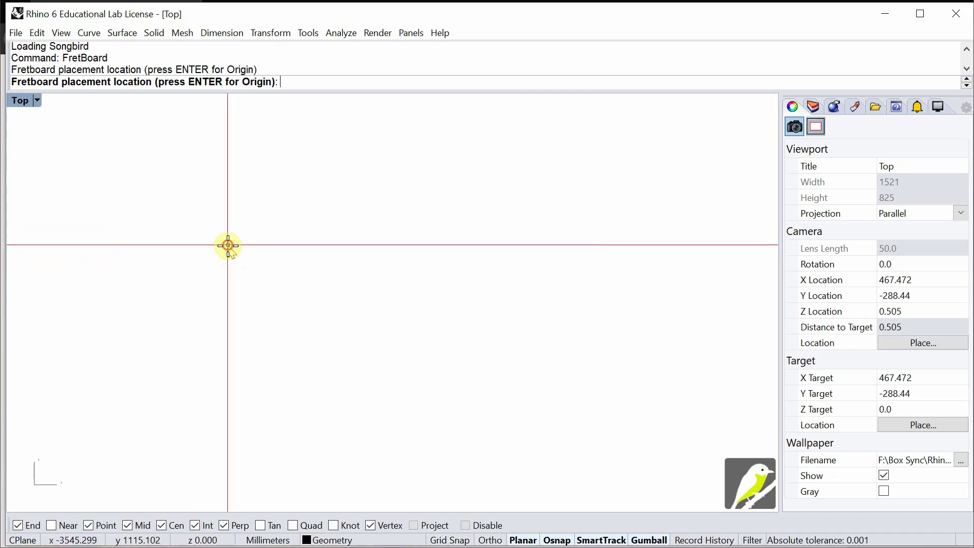
pyautogui.scroll(10, 236, 258)
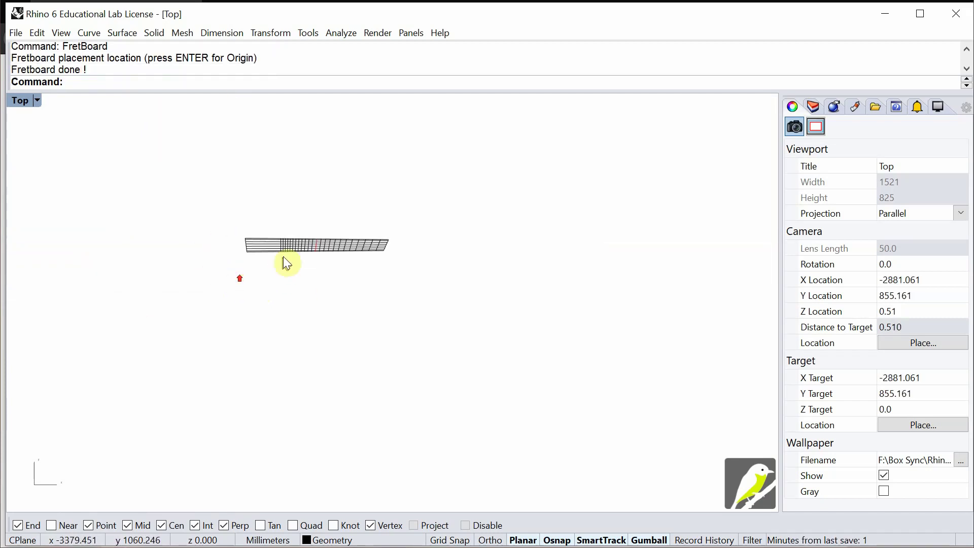
pyautogui.moveTo(308, 262); pyautogui.dragTo(409, 184, button='right')
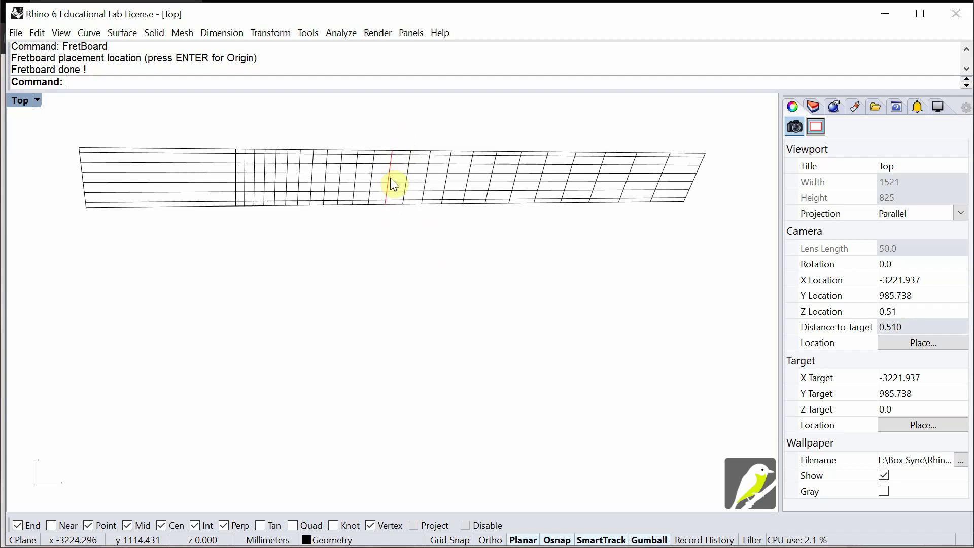
pyautogui.moveTo(385, 137); pyautogui.dragTo(397, 221)
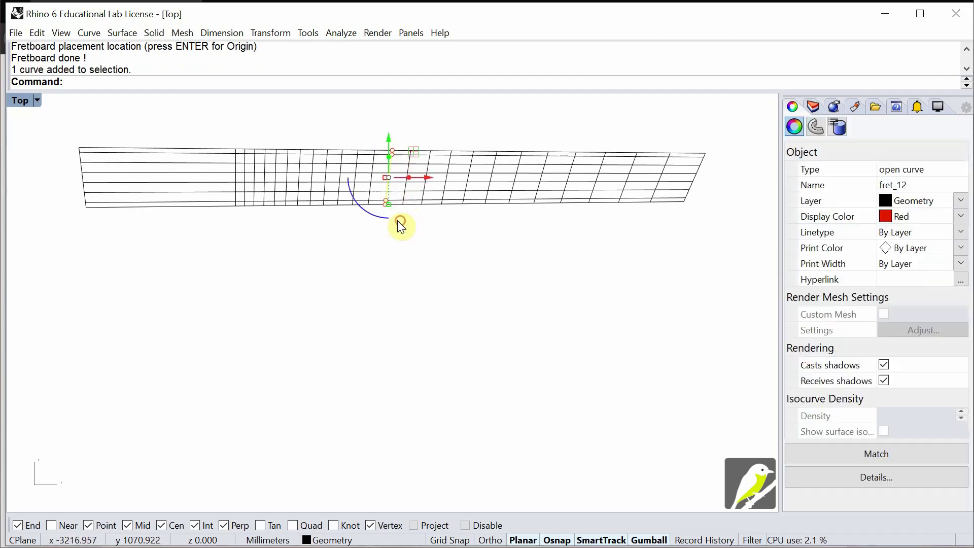
pyautogui.click(454, 257)
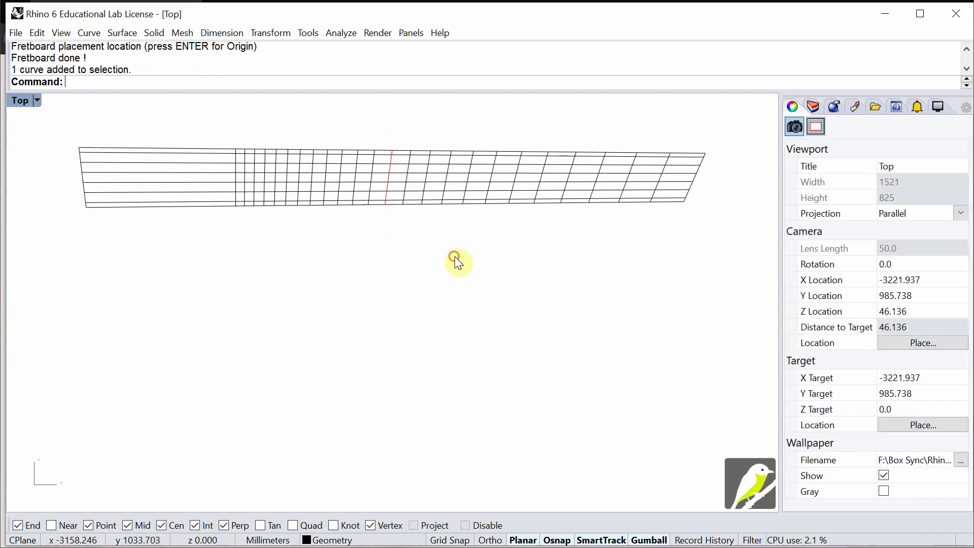
pyautogui.click(575, 160)
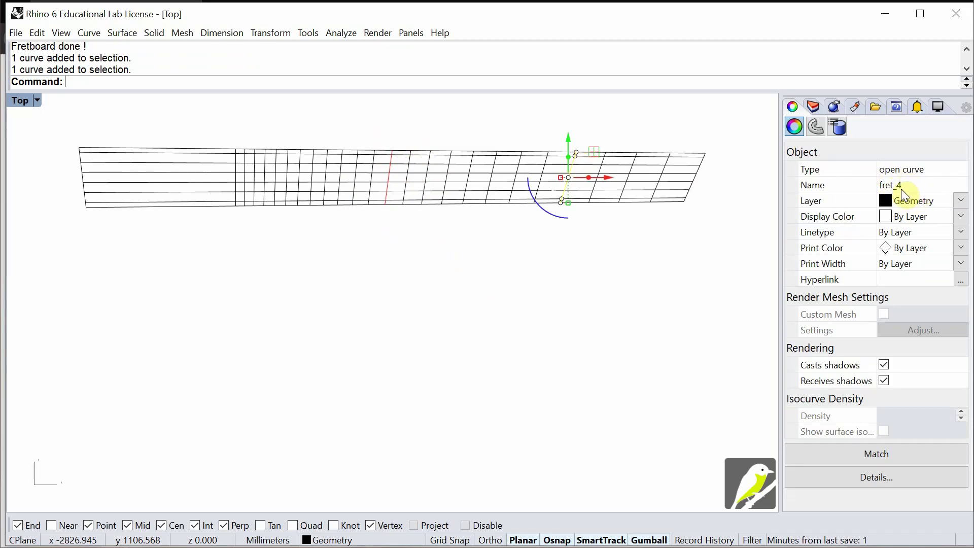
pyautogui.click(599, 133)
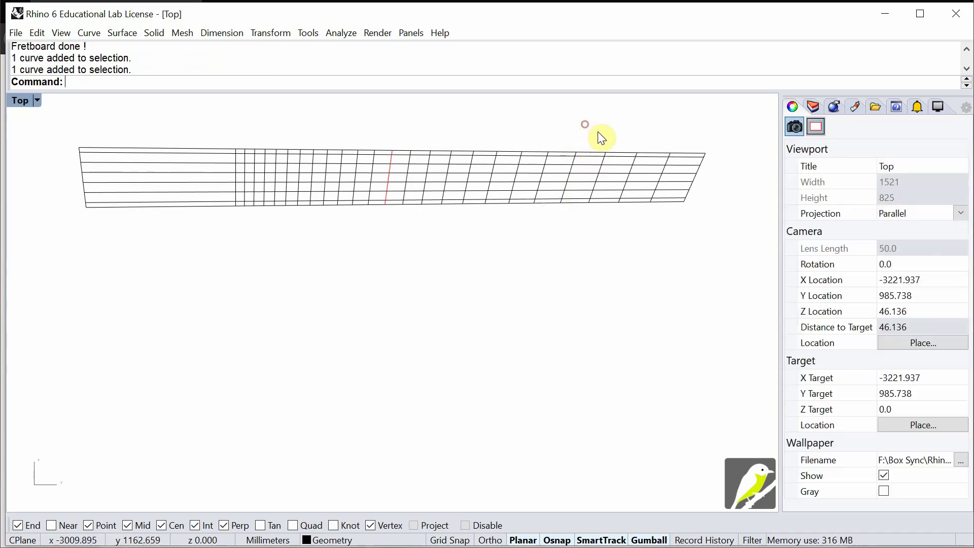
pyautogui.write('SelName')
pyautogui.press('Return')
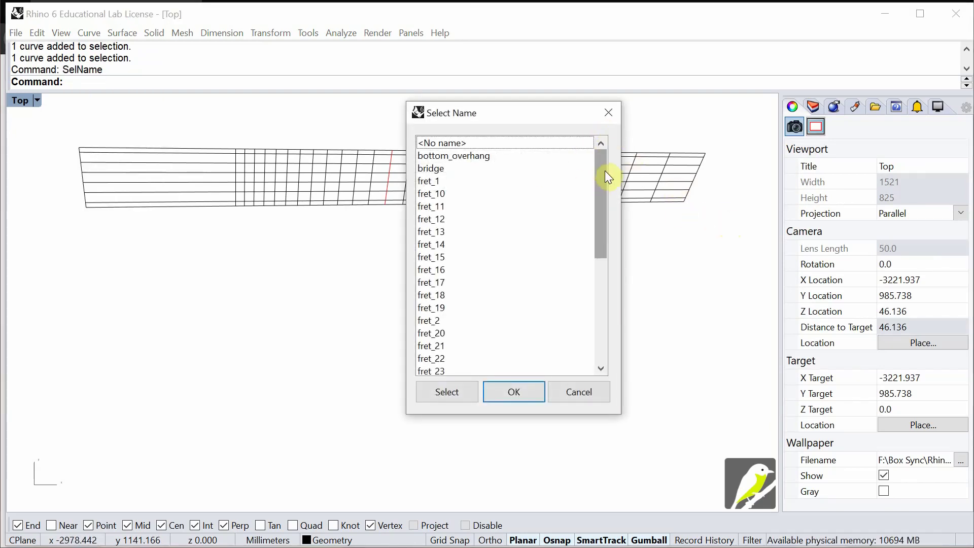
pyautogui.moveTo(605, 171)
pyautogui.mouseDown()
pyautogui.moveTo(613, 302)
pyautogui.moveTo(598, 310)
pyautogui.moveTo(606, 172)
pyautogui.mouseUp()
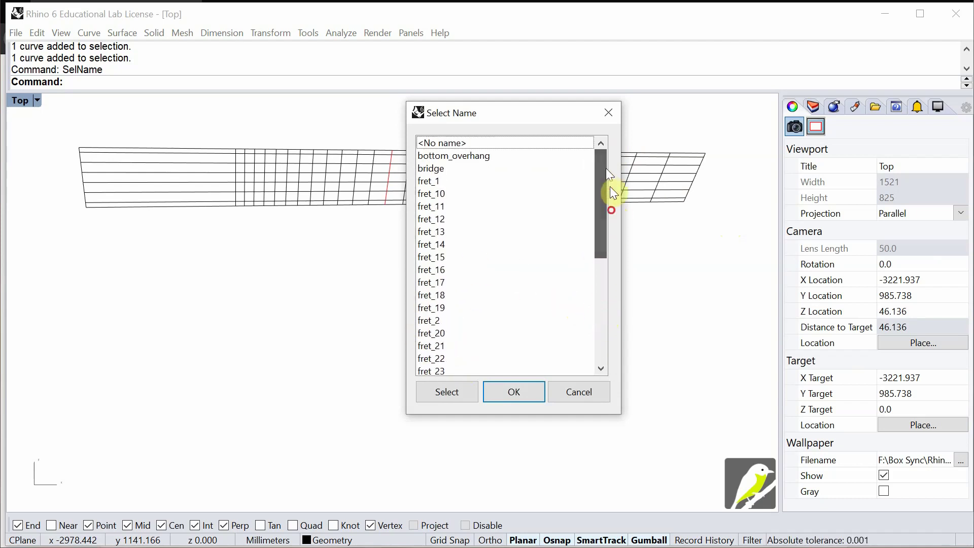
# Run FretBoard with 8 strings, 24 frets and 660/630 scale lengths
pyautogui.click(610, 112)
pyautogui.write('FretBoard')
pyautogui.press('Return')
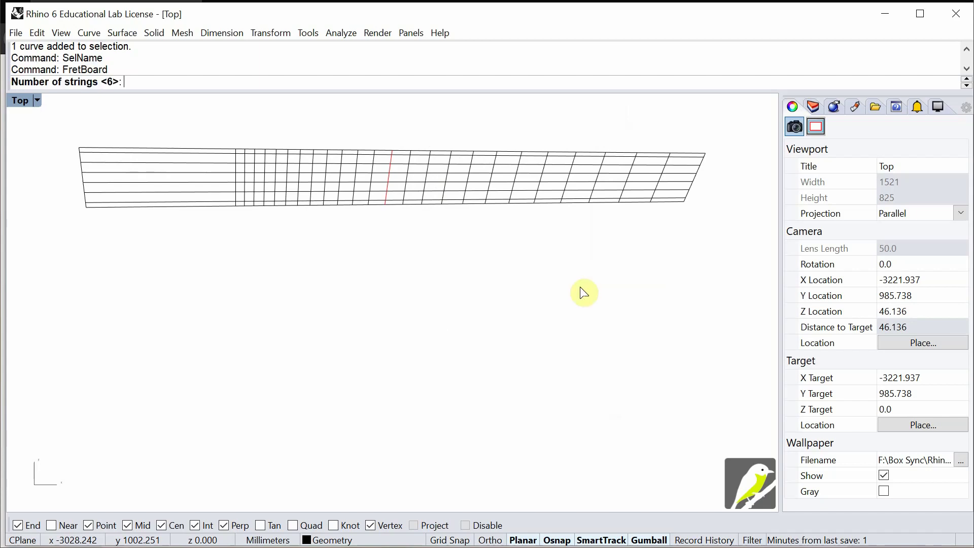
pyautogui.write('8')
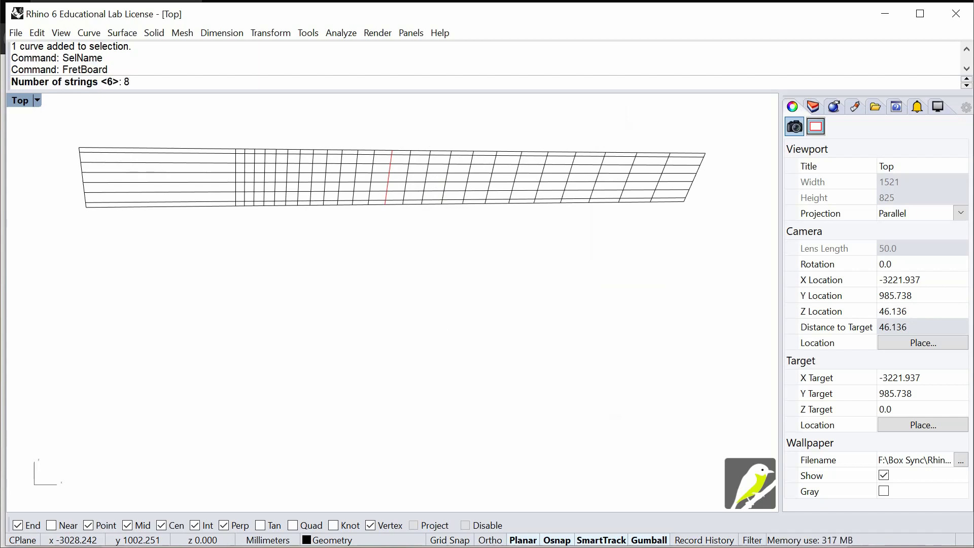
pyautogui.press('Return')
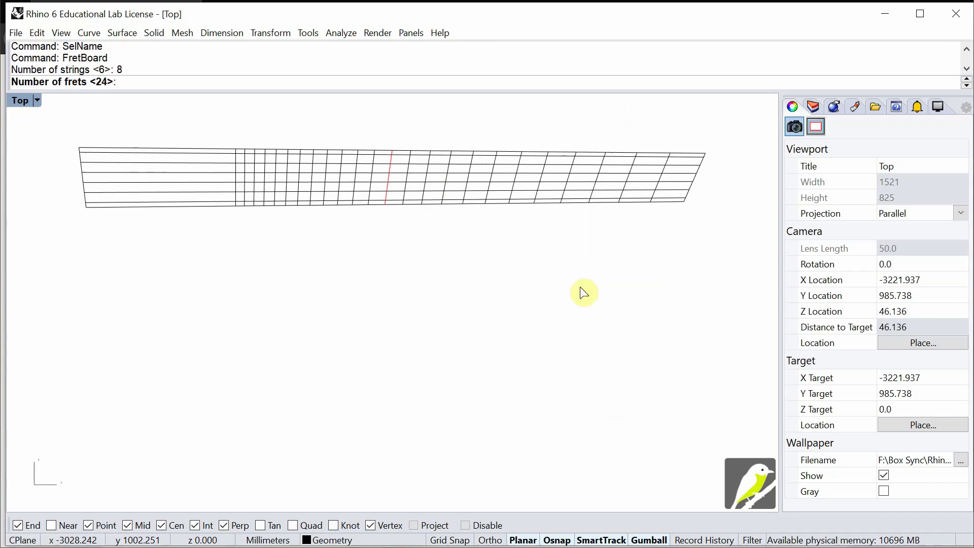
pyautogui.press('Return')
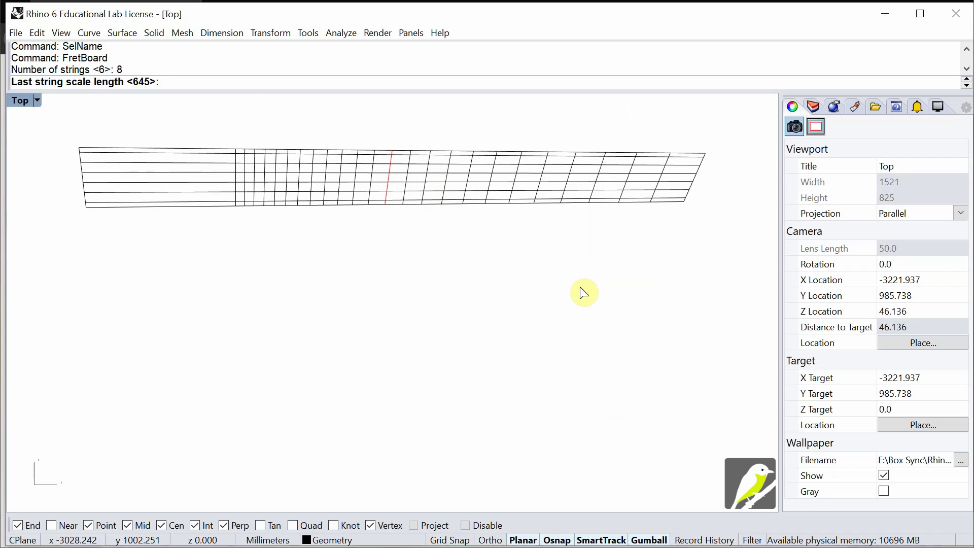
pyautogui.write('660')
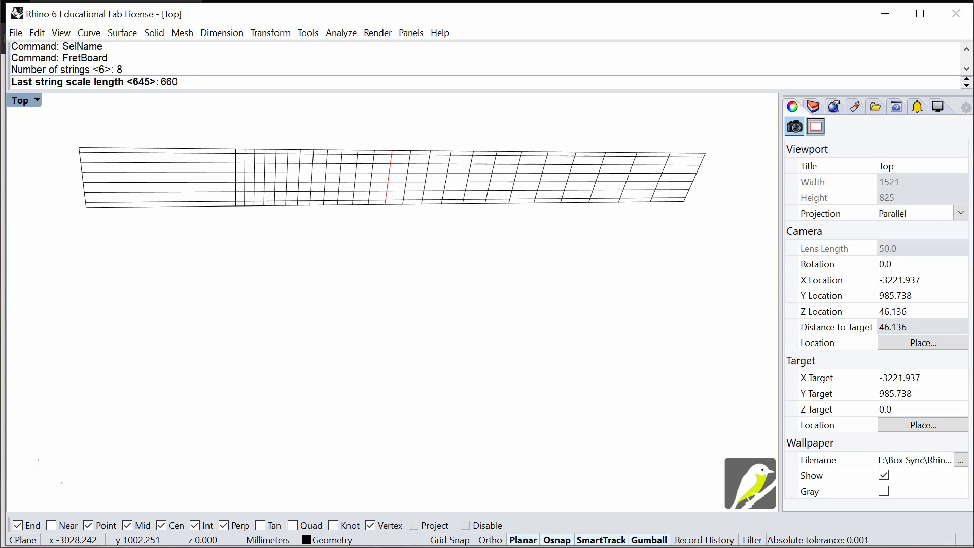
pyautogui.press('Return')
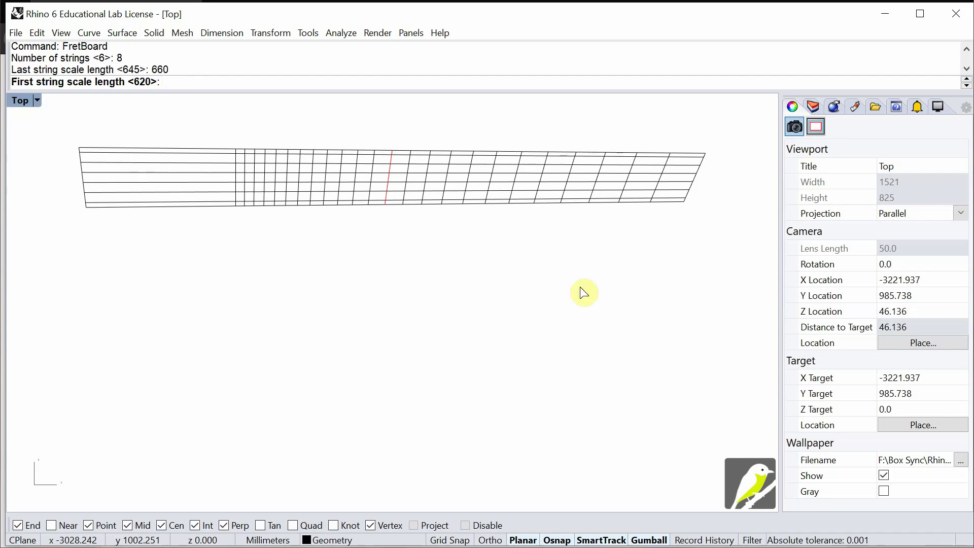
pyautogui.write('630')
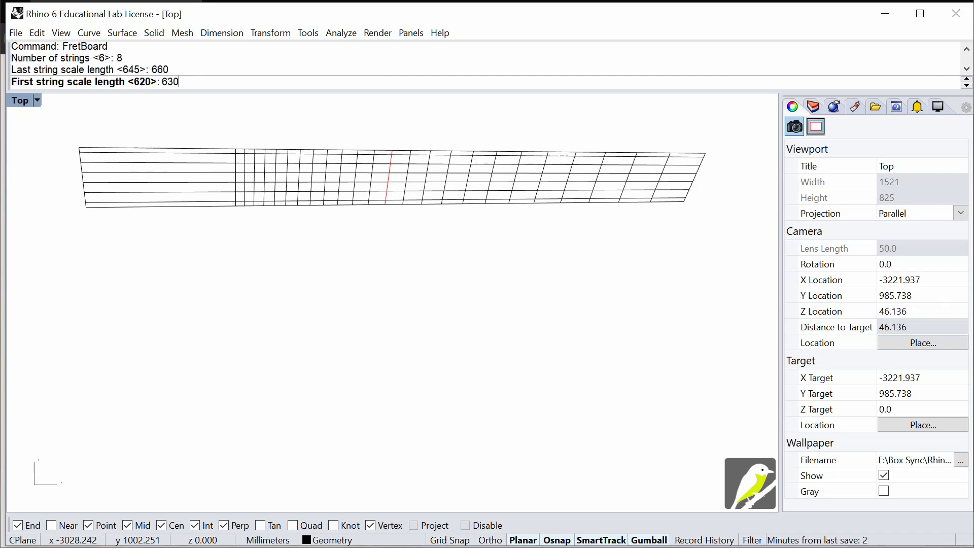
pyautogui.press('Return')
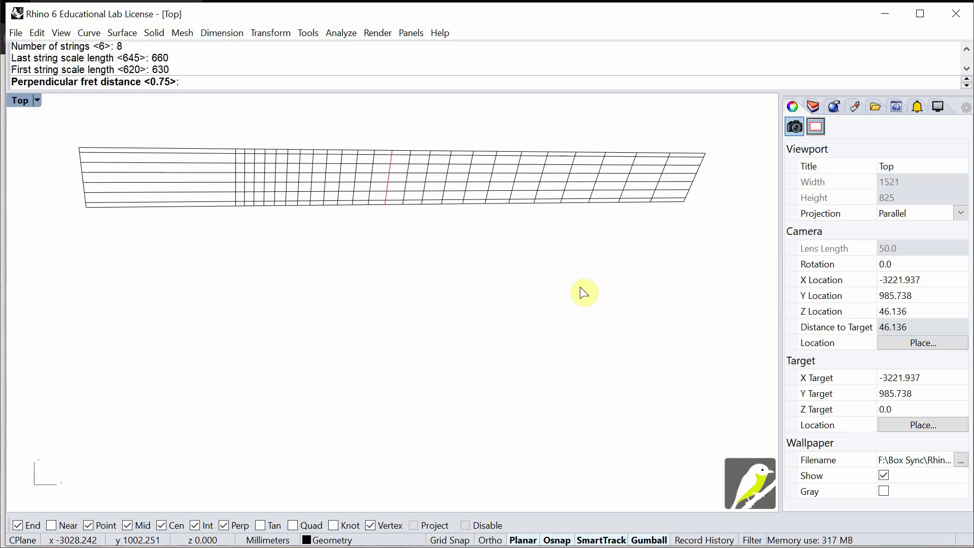
# Use perpendicular fret 0, string widths 52 and 70, default overhangs, and place it below the first
pyautogui.write('0')
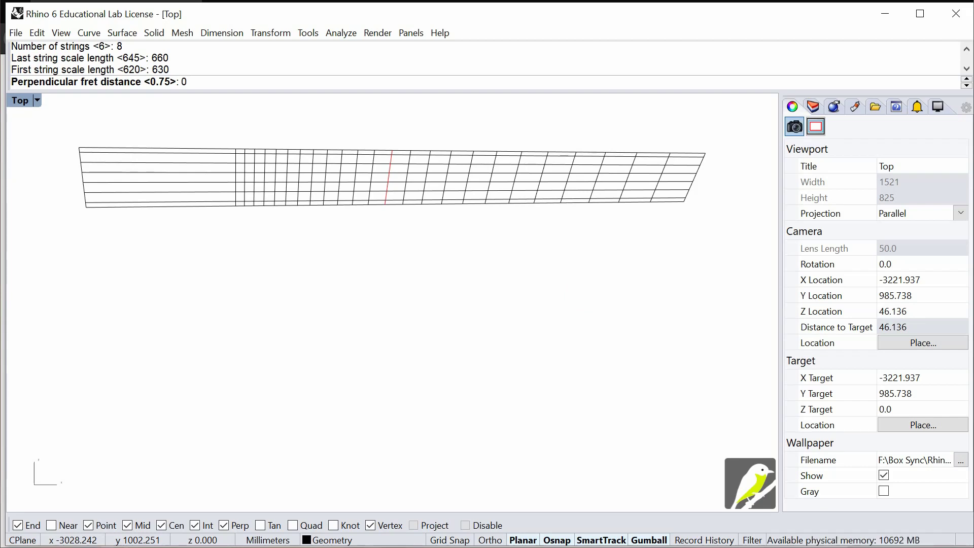
pyautogui.press('Return')
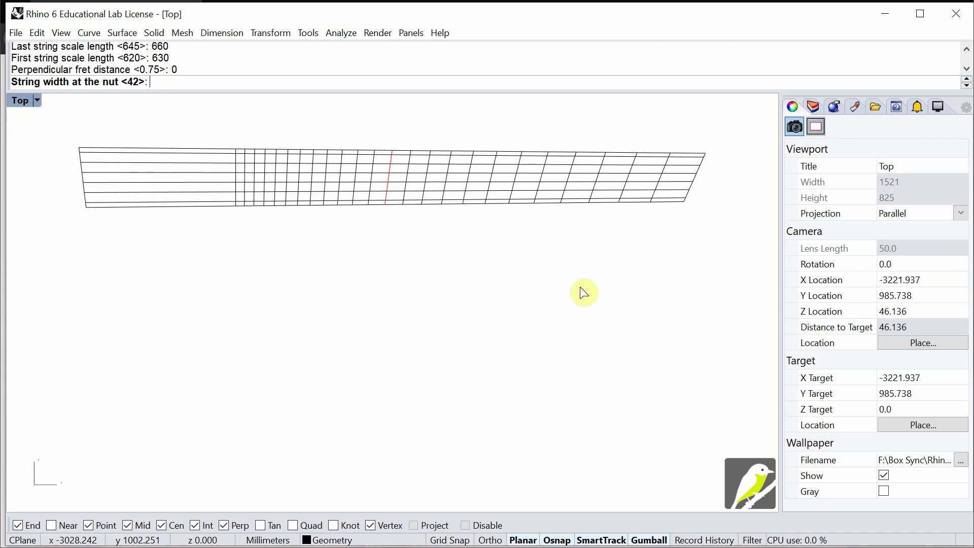
pyautogui.write('52')
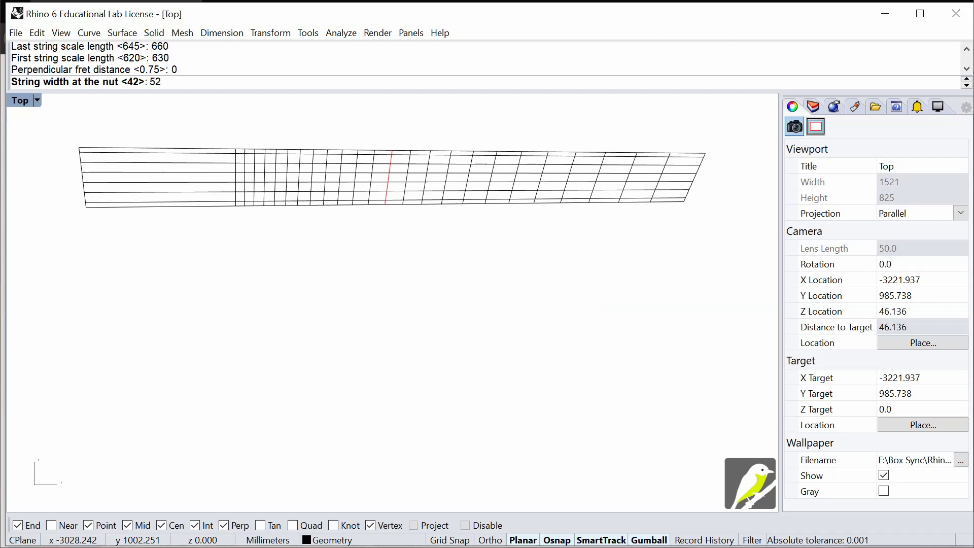
pyautogui.press('Return')
pyautogui.write('70')
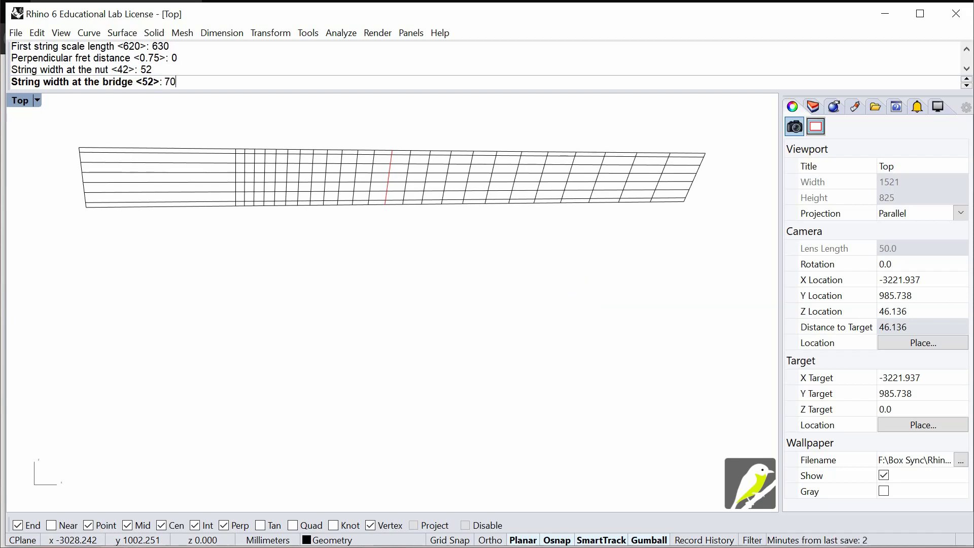
pyautogui.press('Return')
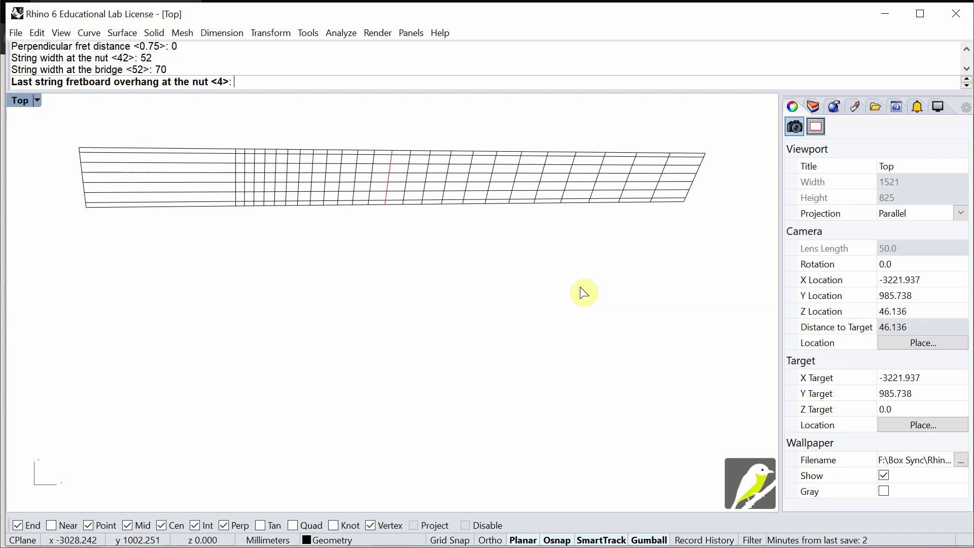
pyautogui.press('Return')
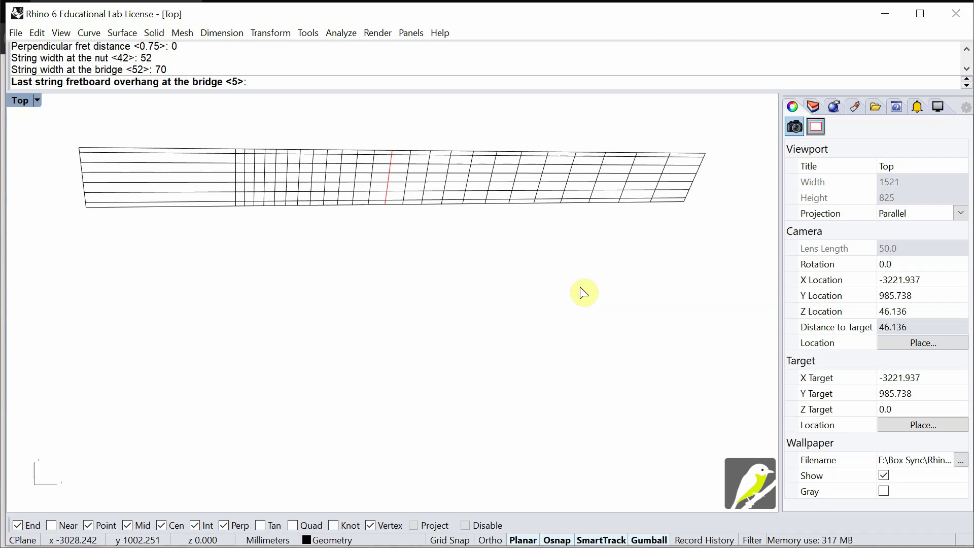
pyautogui.press('Return')
pyautogui.press('Return')
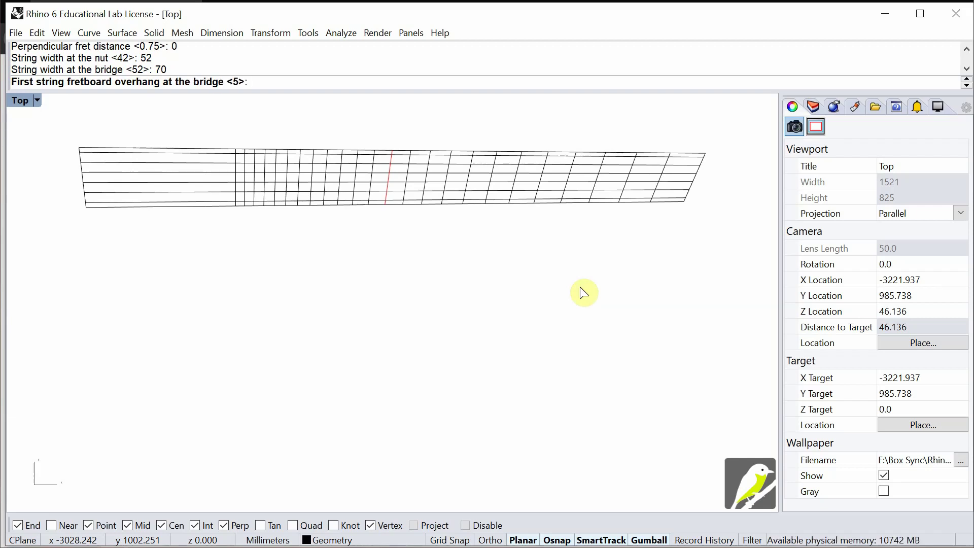
pyautogui.press('Return')
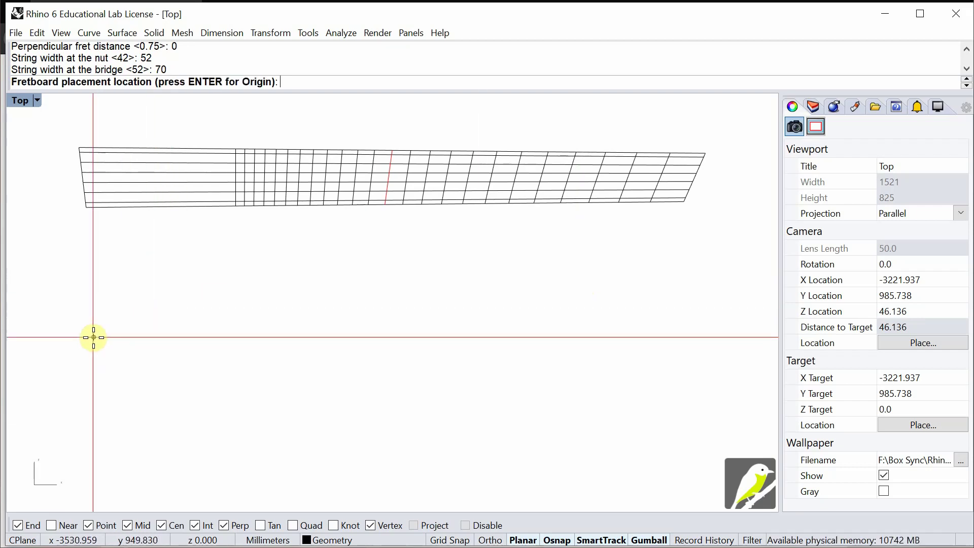
pyautogui.click(81, 335)
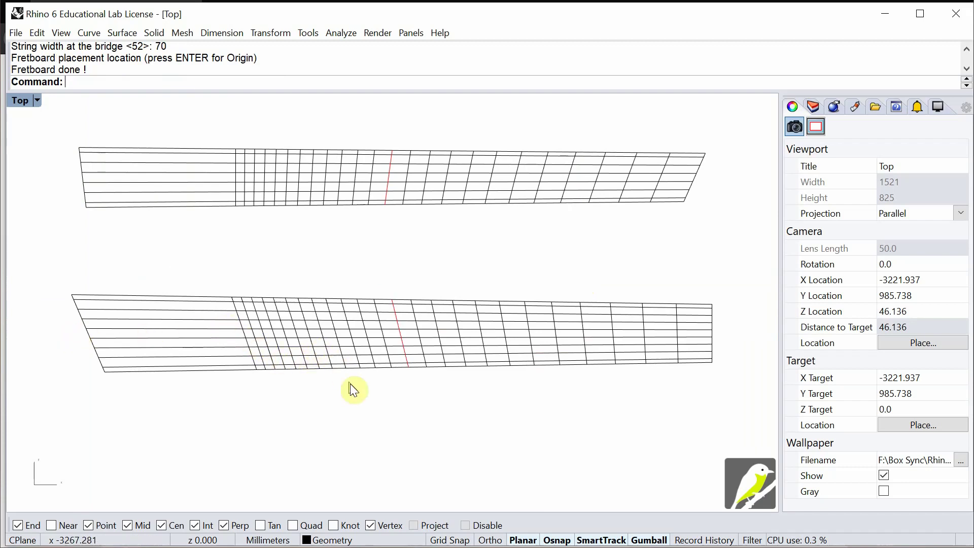
# Run FretBoard with 4 strings, 22 frets and 600/580 scale lengths
pyautogui.moveTo(360, 401); pyautogui.dragTo(376, 232, button='right')
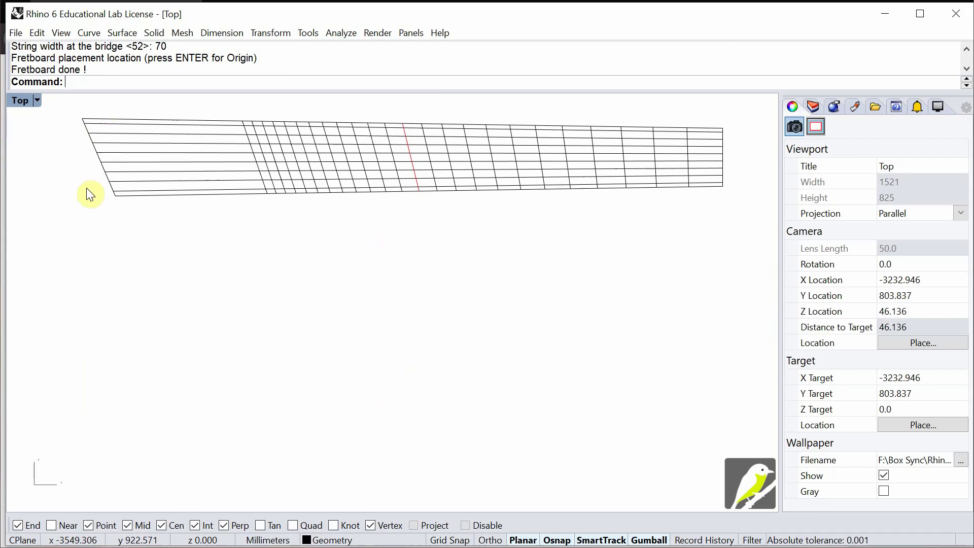
pyautogui.write('FretBoard')
pyautogui.press('Return')
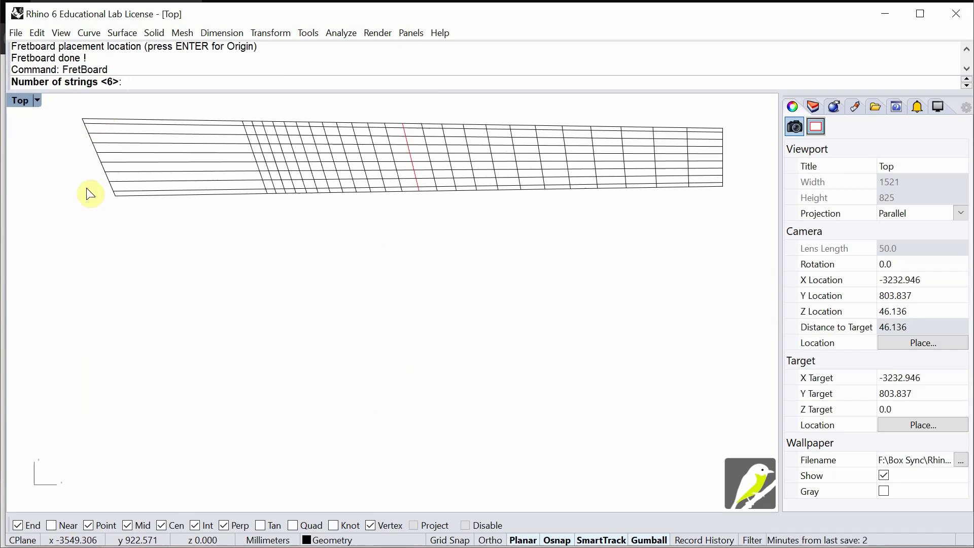
pyautogui.write('4')
pyautogui.press('Return')
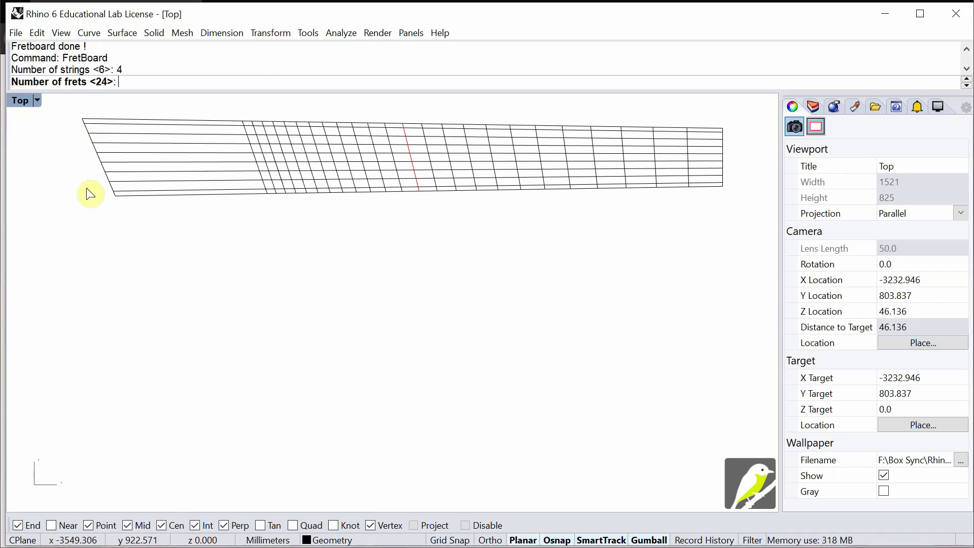
pyautogui.write('22')
pyautogui.press('Return')
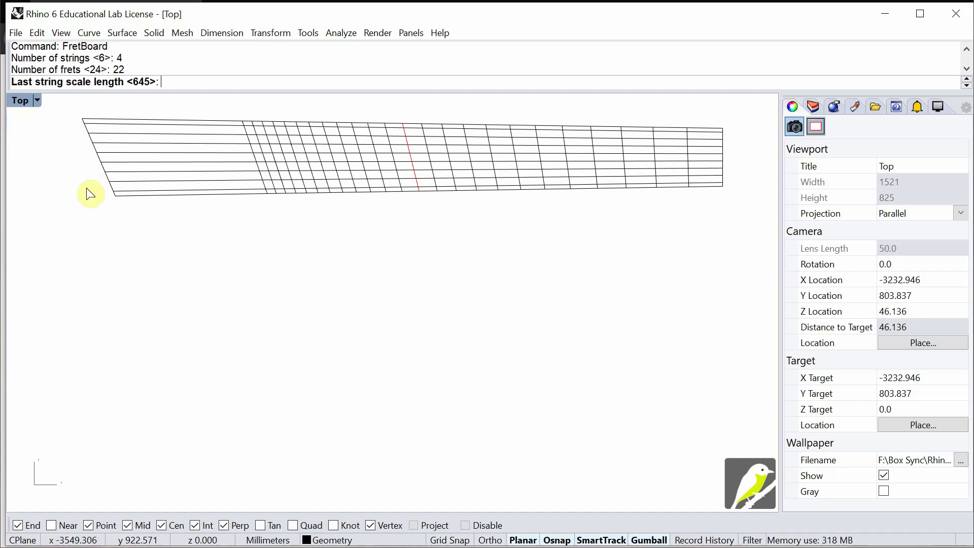
pyautogui.write('600')
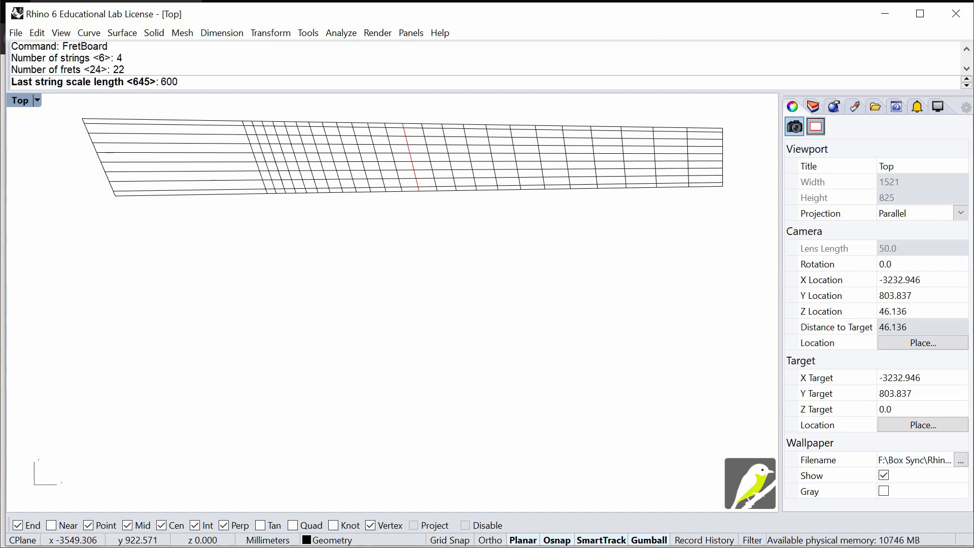
pyautogui.press('Return')
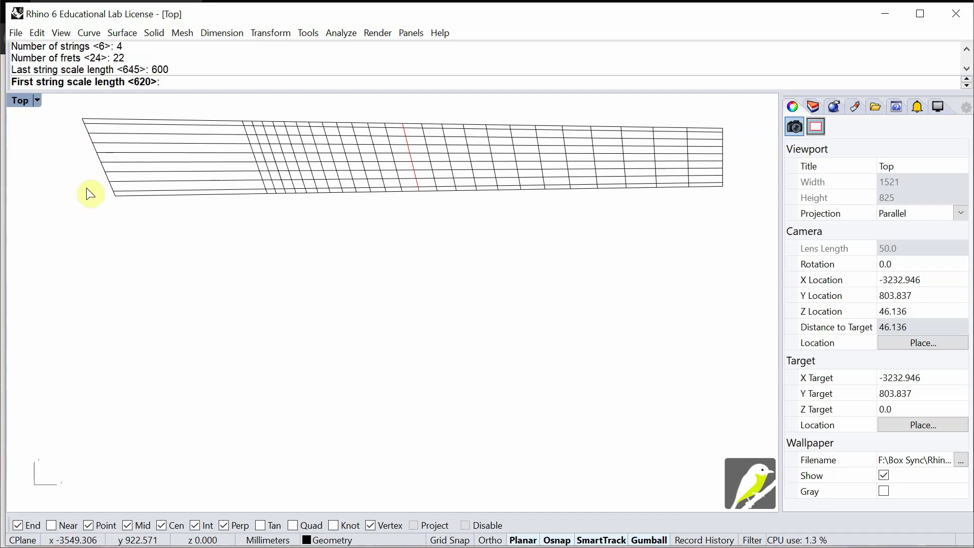
pyautogui.write('580')
pyautogui.press('Return')
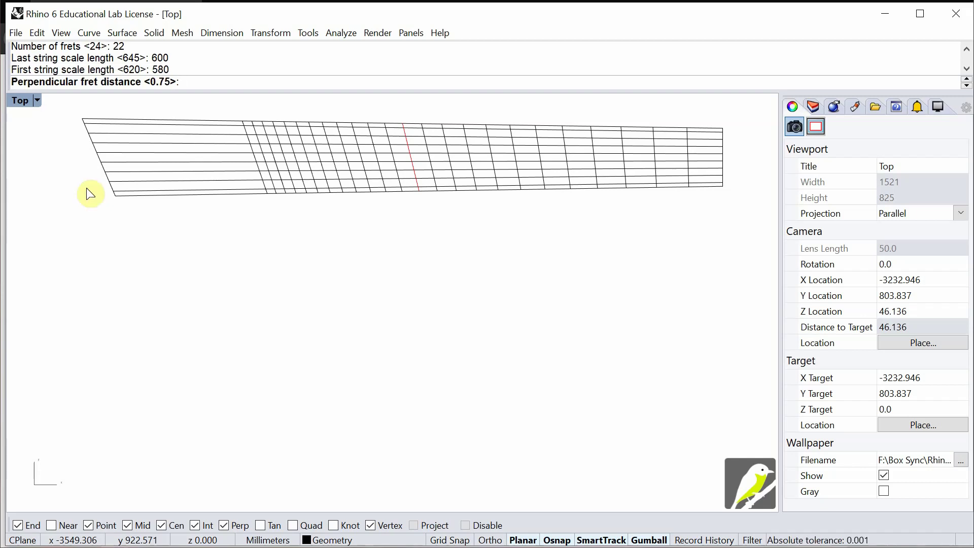
# Set perpendicular fret 1, keep default widths and overhangs, and place it below the previous board
pyautogui.write('1')
pyautogui.press('Return')
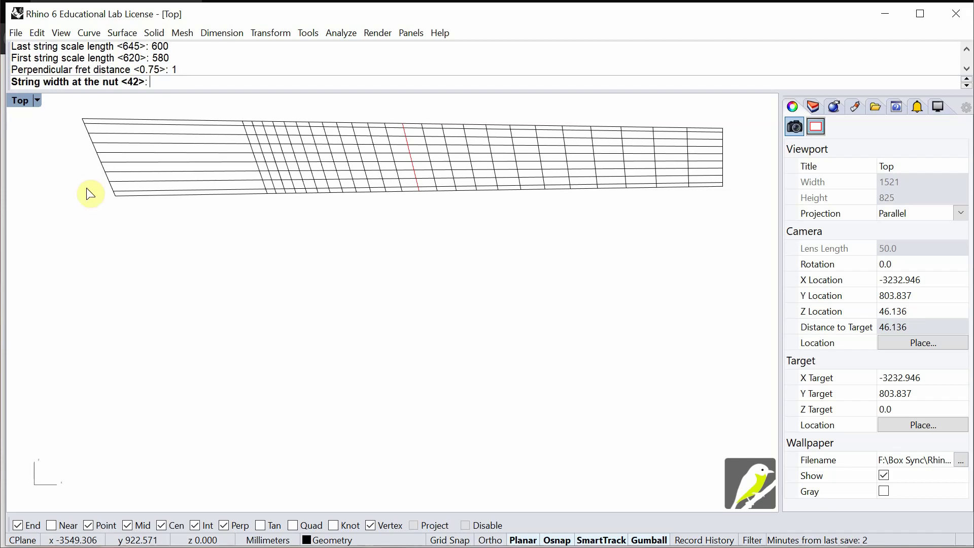
pyautogui.press('Return')
pyautogui.press('Return')
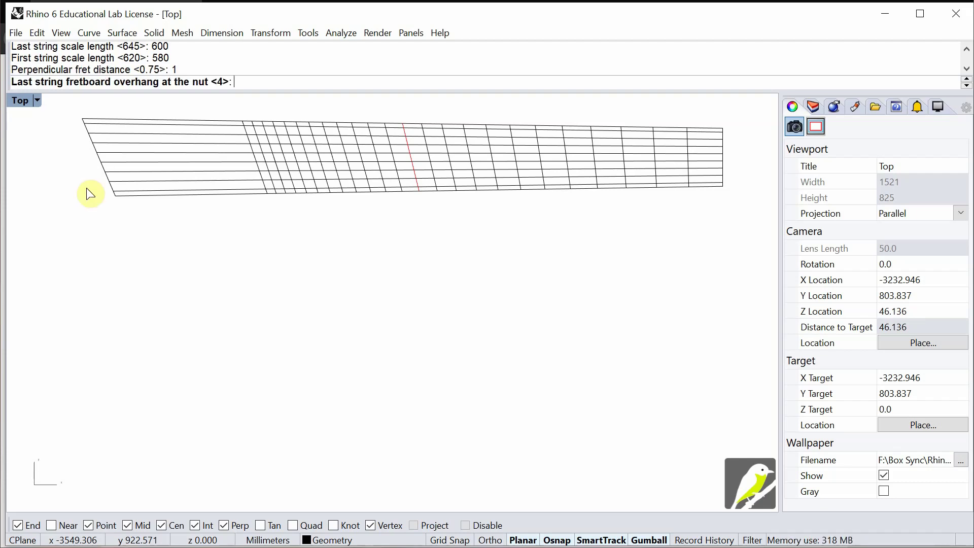
pyautogui.press('Return')
pyautogui.press('Return')
pyautogui.press('Return')
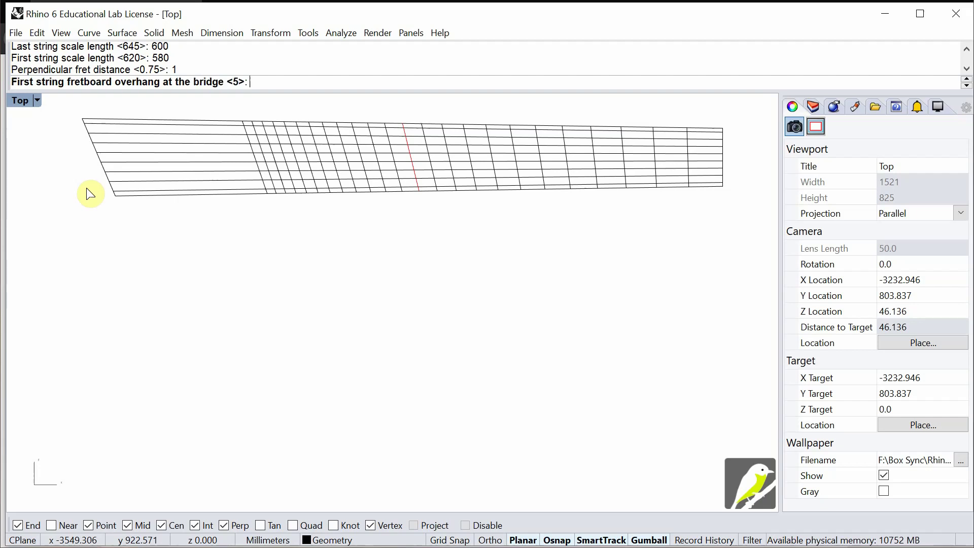
pyautogui.press('Return')
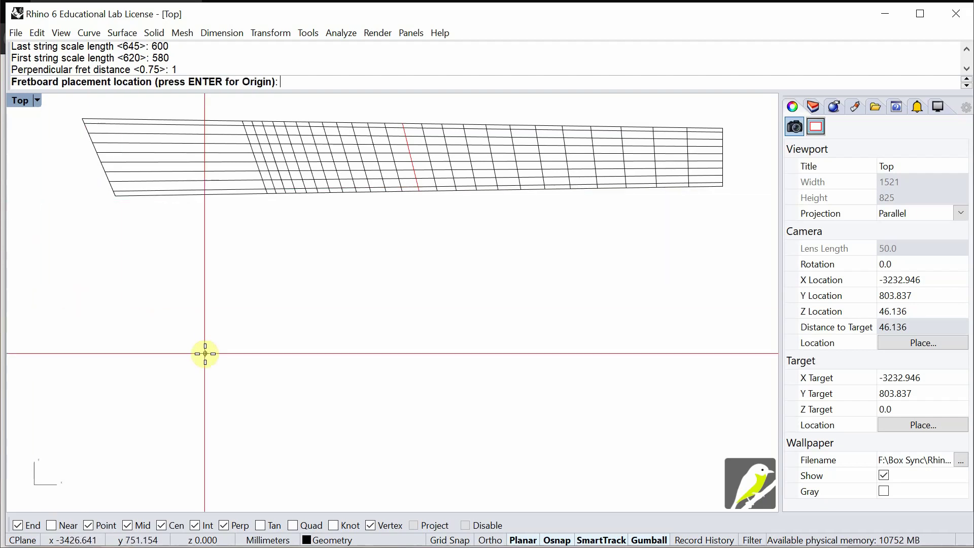
pyautogui.click(102, 298)
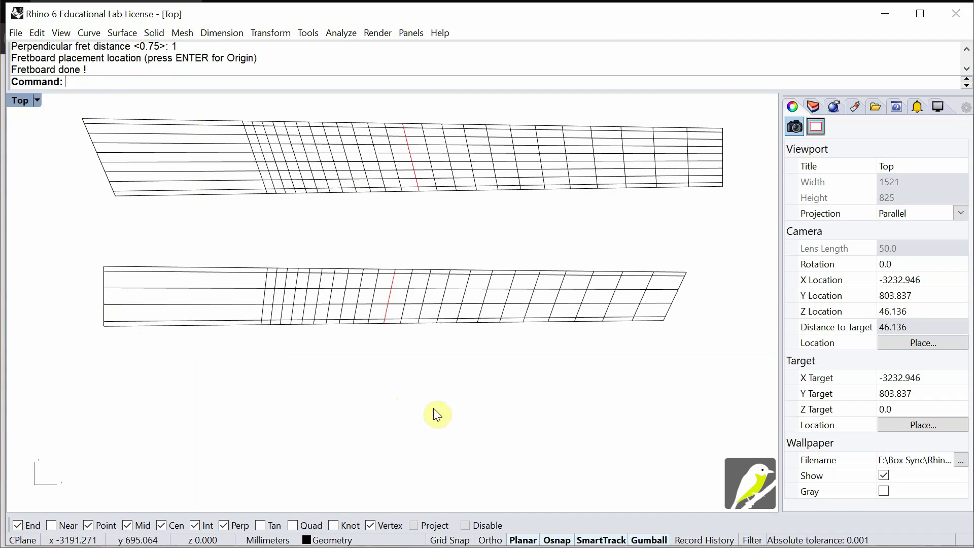
pyautogui.moveTo(469, 401); pyautogui.dragTo(476, 270, button='right')
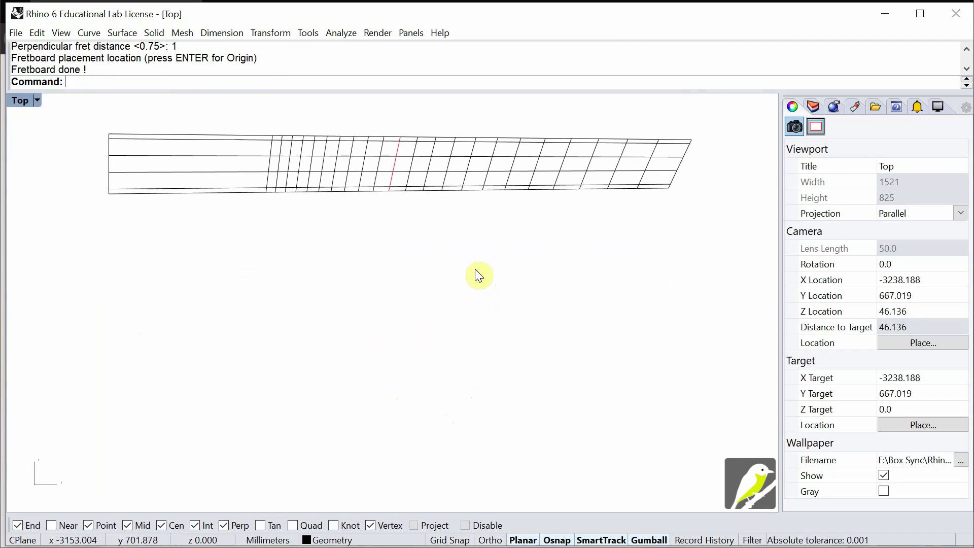
# Build a 6-string, 24-fret FretBoard with 620 for both scale lengths, placed below the 4-string one
pyautogui.write('FretBoard')
pyautogui.press('Return')
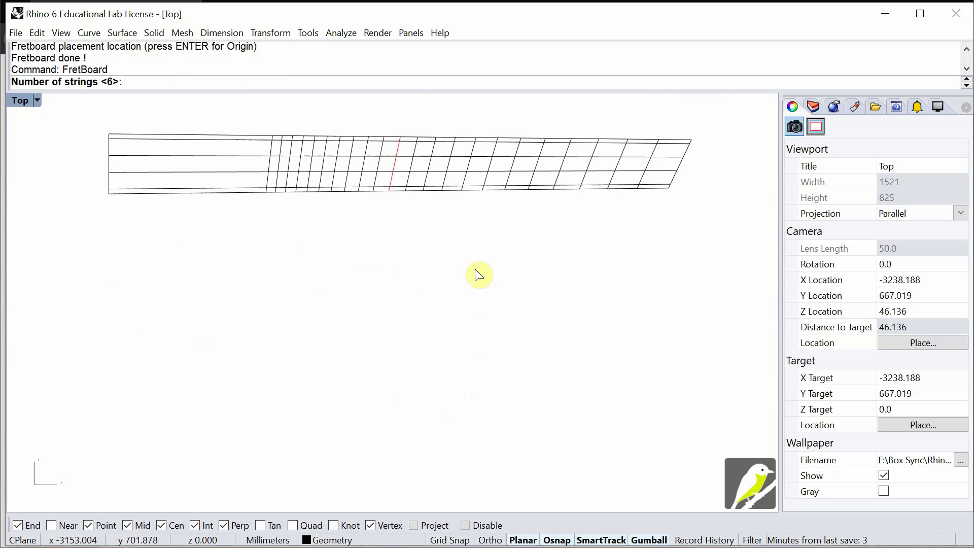
pyautogui.press('Return')
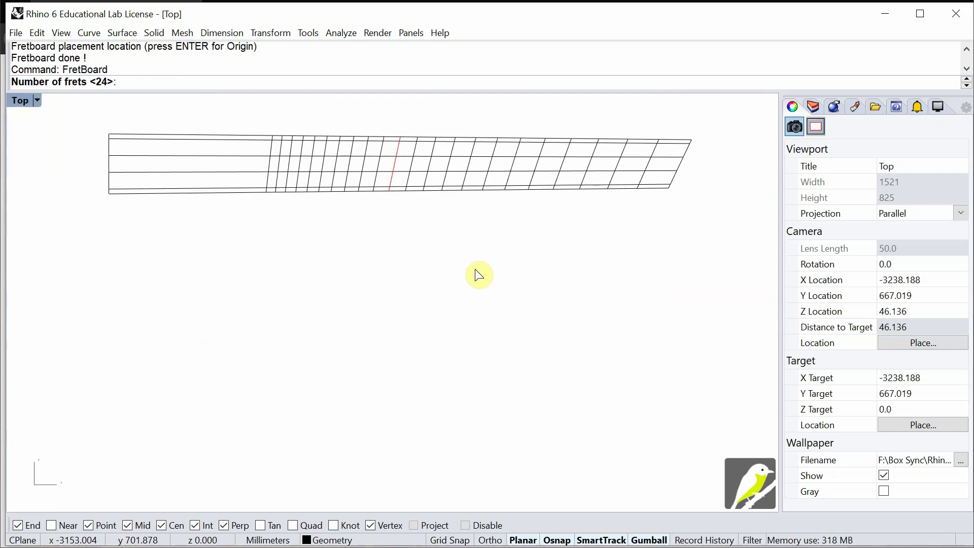
pyautogui.press('Return')
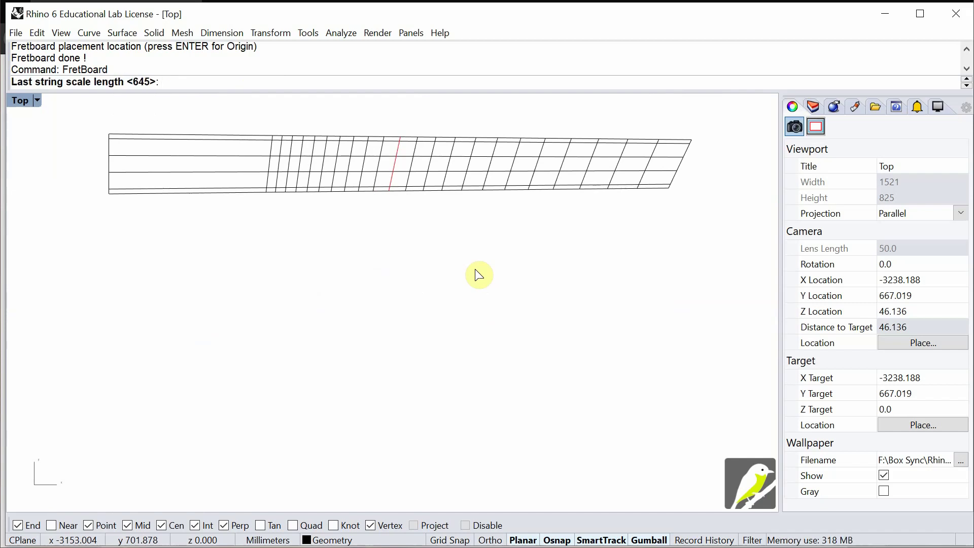
pyautogui.write('620')
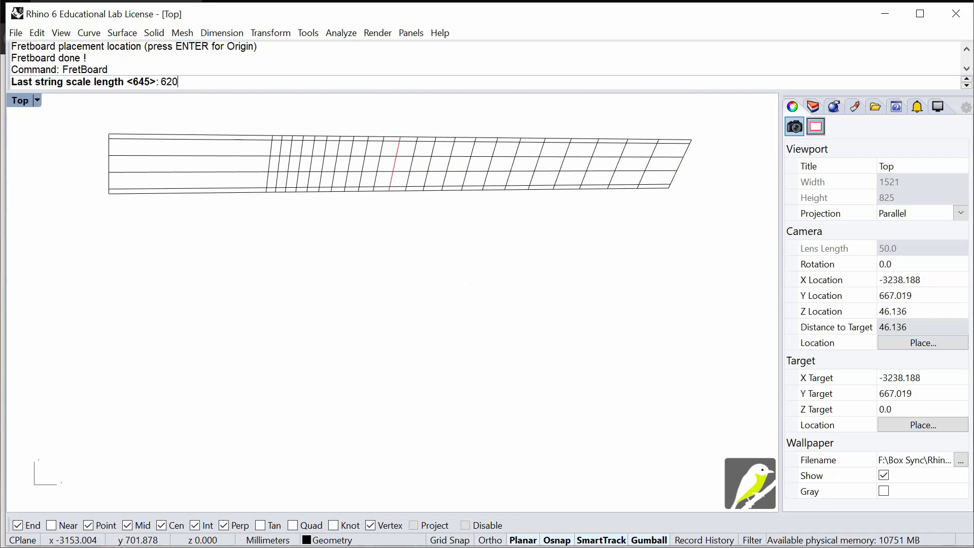
pyautogui.press('Return')
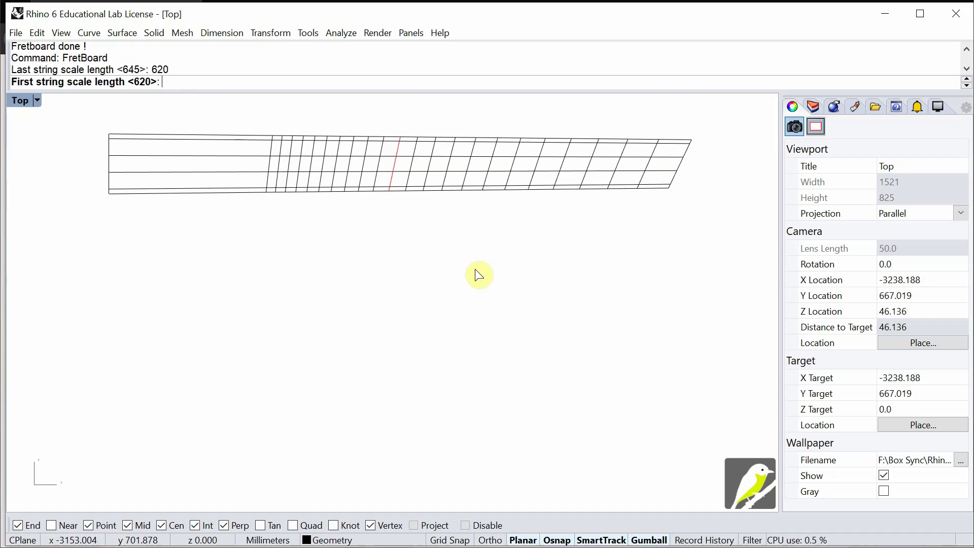
pyautogui.press('Return')
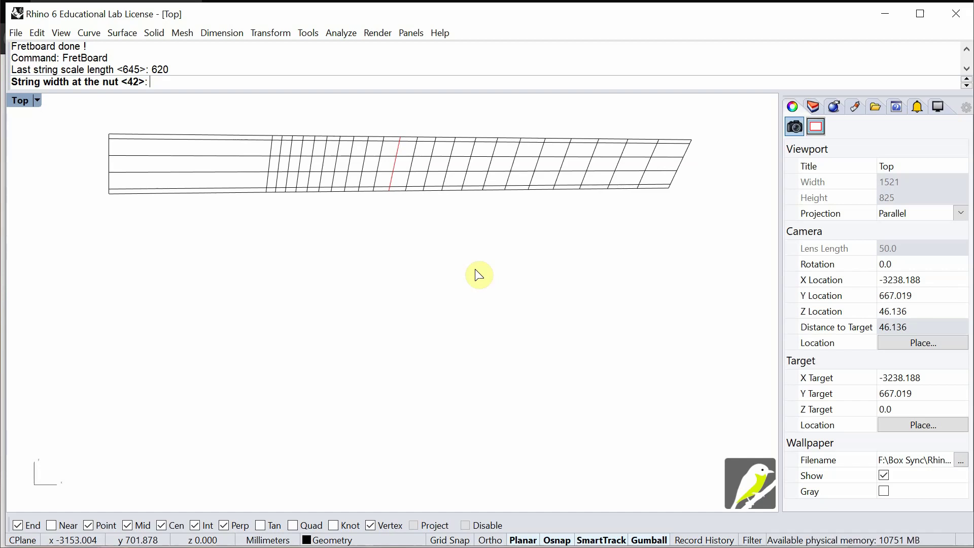
pyautogui.press('Return')
pyautogui.press('Return')
pyautogui.press('Return')
pyautogui.press('Return')
pyautogui.press('Return')
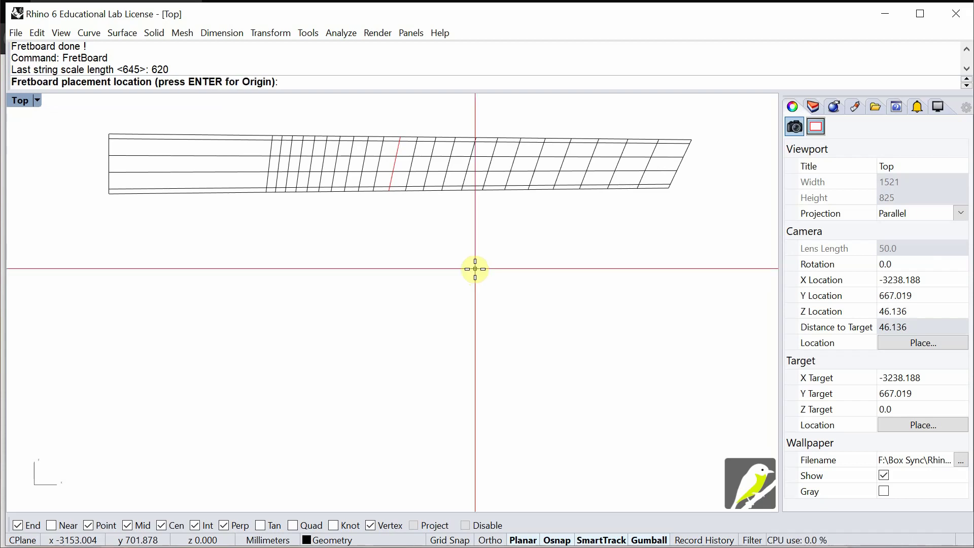
pyautogui.click(97, 317)
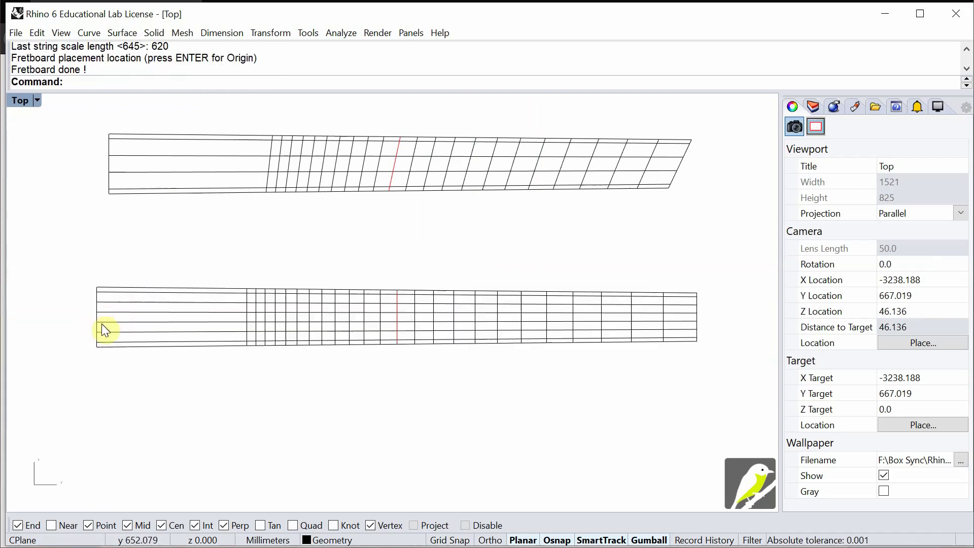
pyautogui.moveTo(333, 361); pyautogui.dragTo(338, 257, button='right')
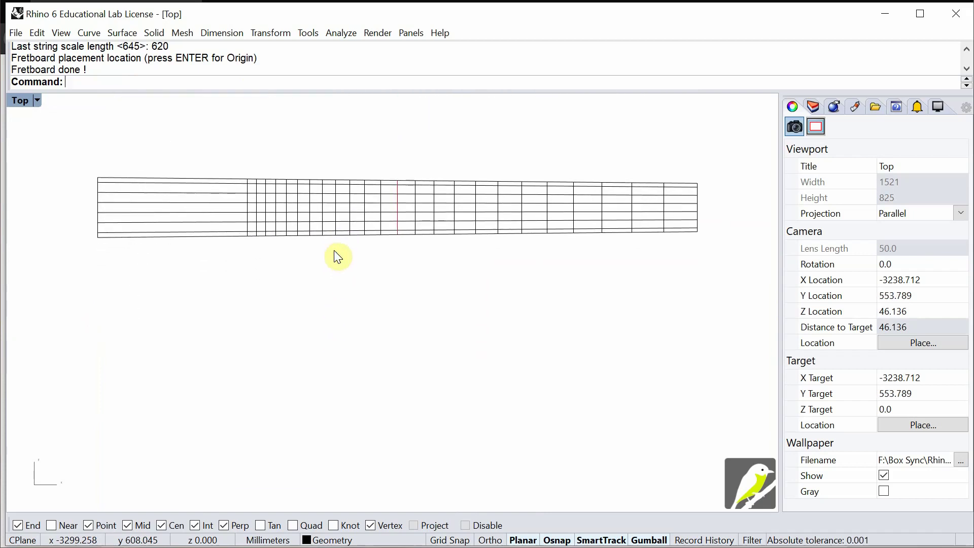